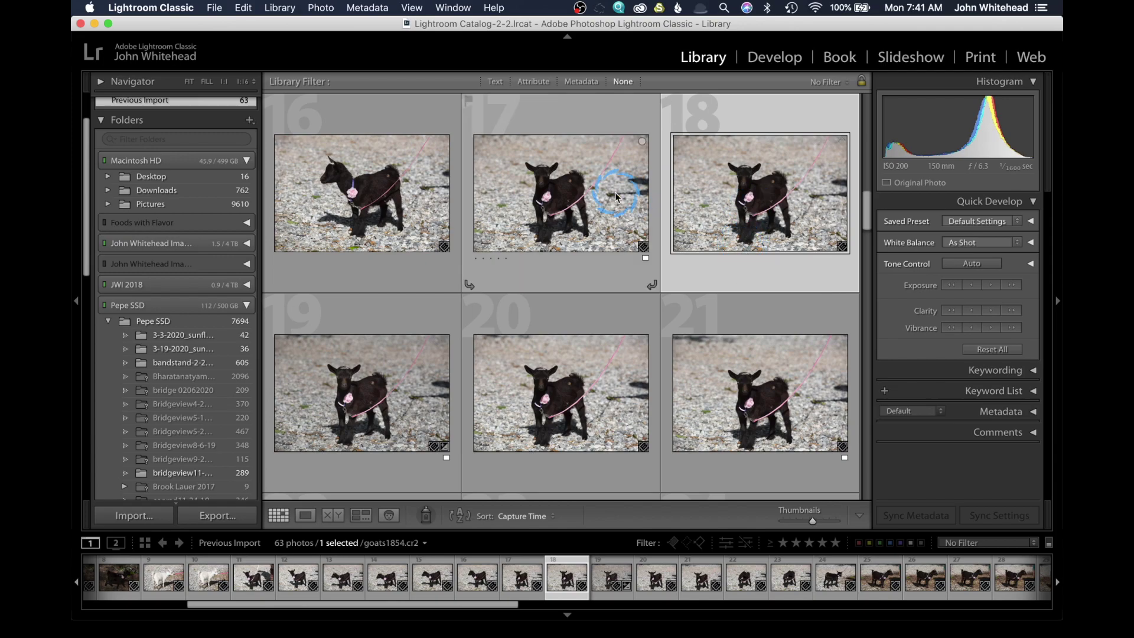
Select the contiguous range of goat photos from number 17 through number 21 in the grid.
click(569, 190)
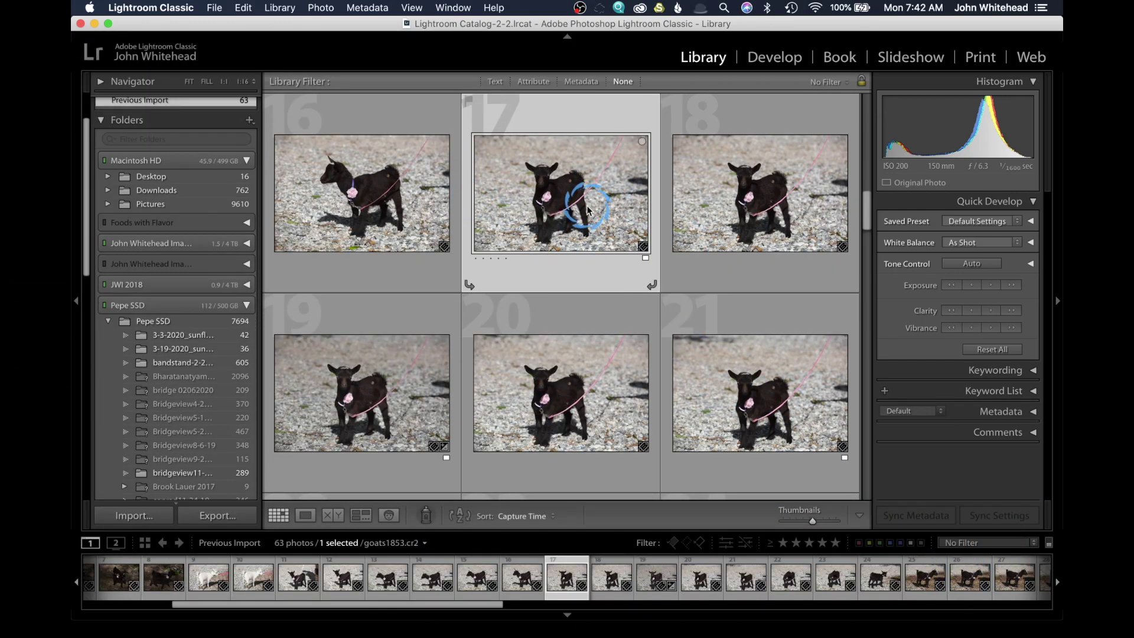
shift+click(782, 390)
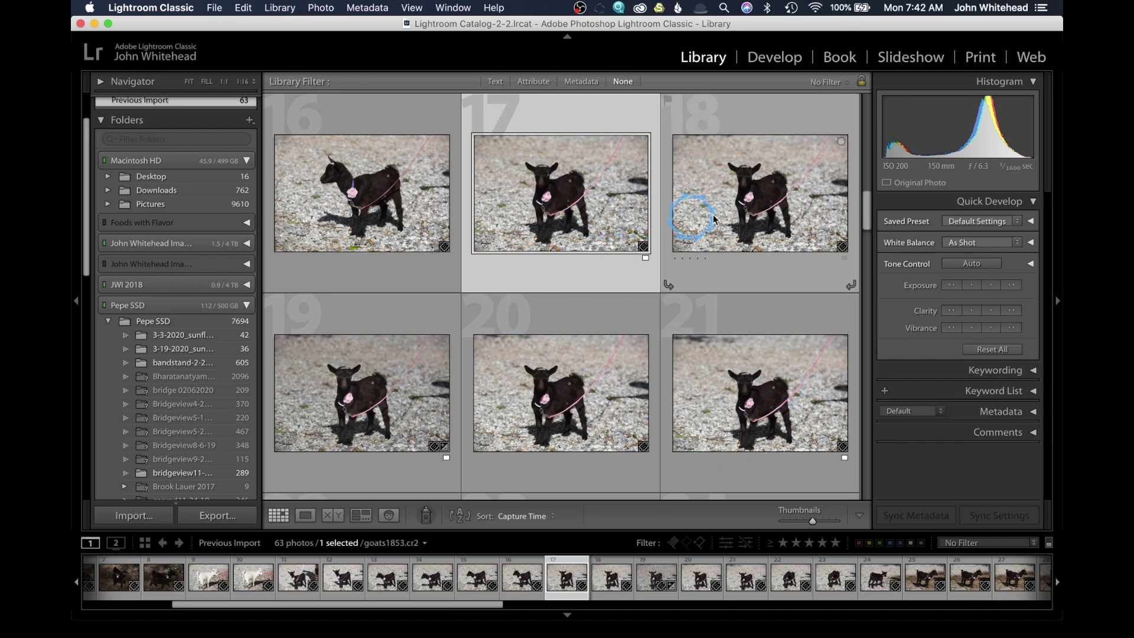
shift+click(762, 409)
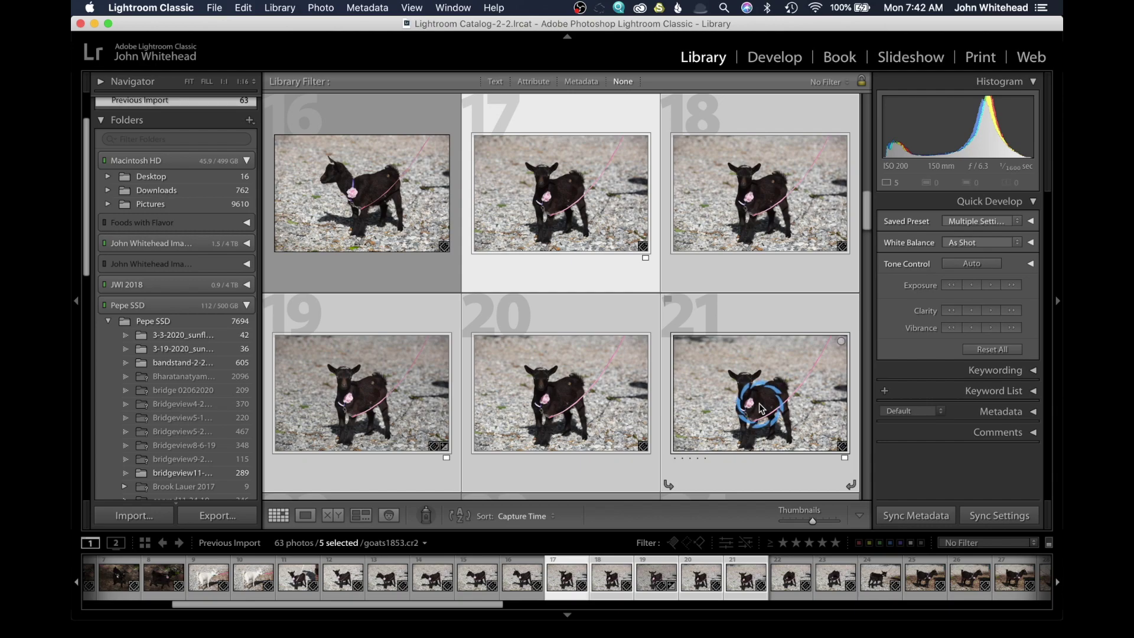
Clear the range selection, and pick goat photos 17, 20, 21, 18 and 19 individually to form a multi-photo selection.
click(361, 204)
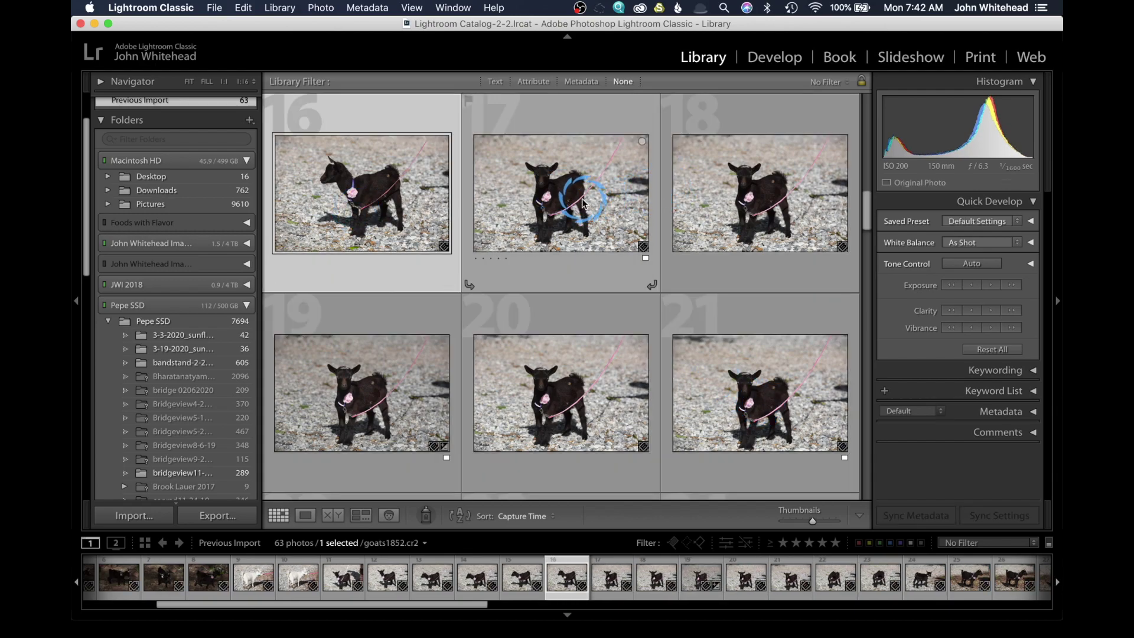
click(586, 197)
super+click(627, 408)
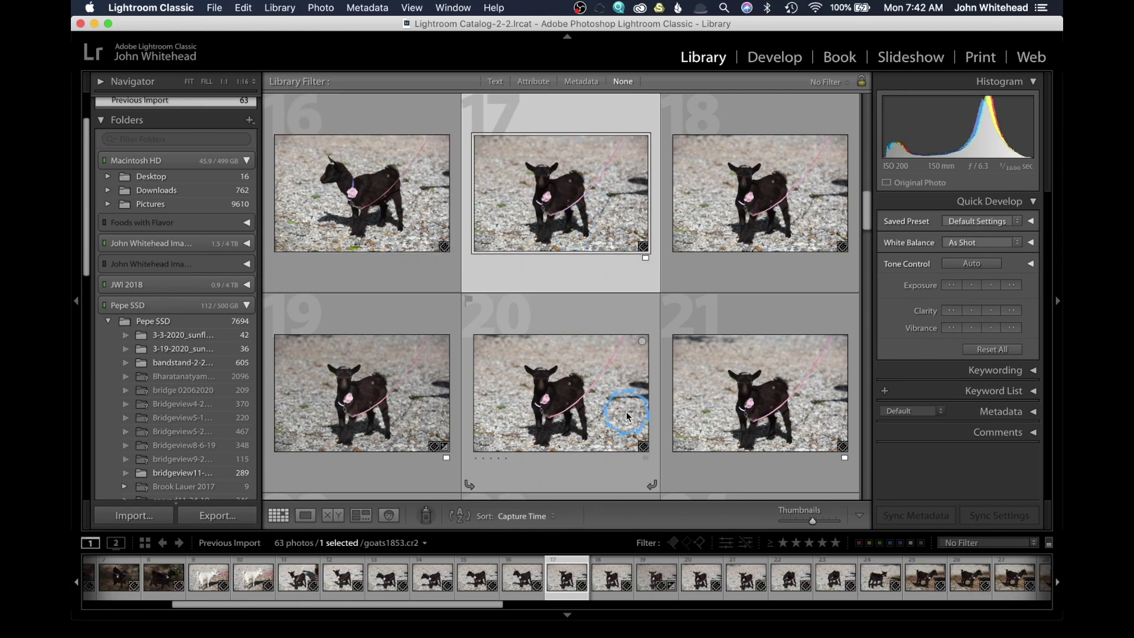
super+click(748, 400)
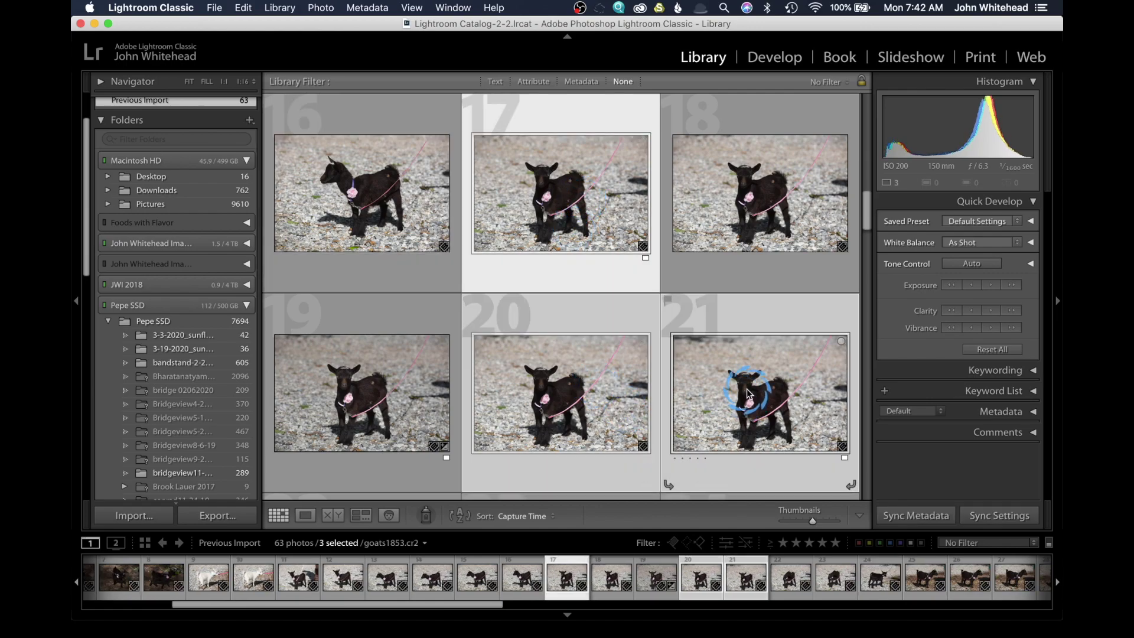
super+click(751, 234)
super+click(383, 401)
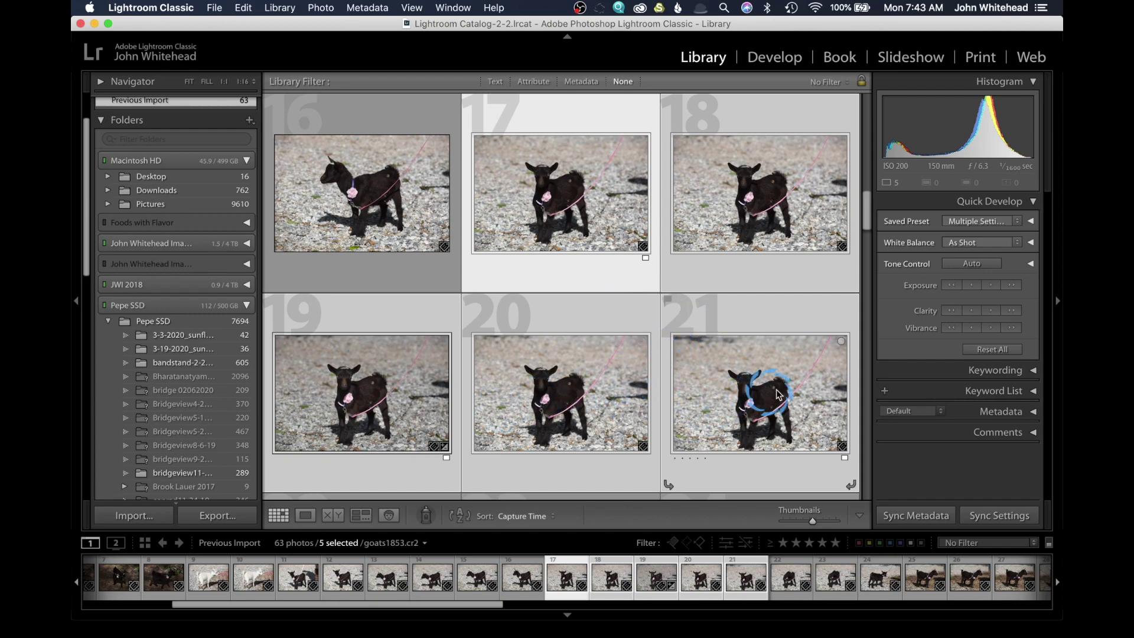
Expand the Quick Develop tone controls, try a large Shadows increase on the five selected photos, and undo it.
click(1031, 264)
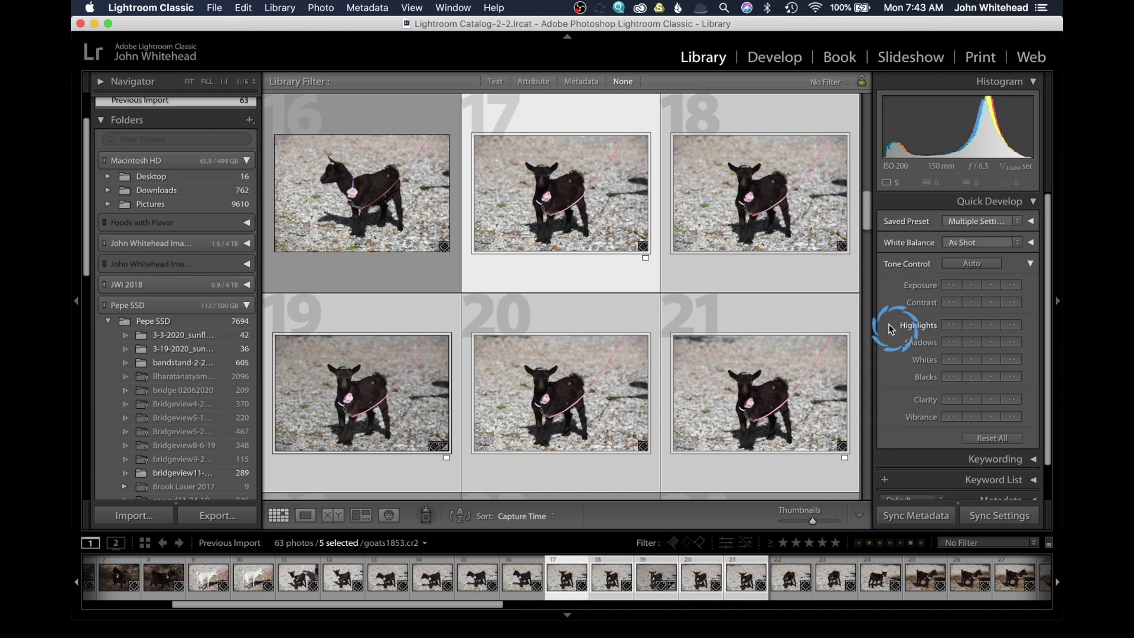
click(1012, 343)
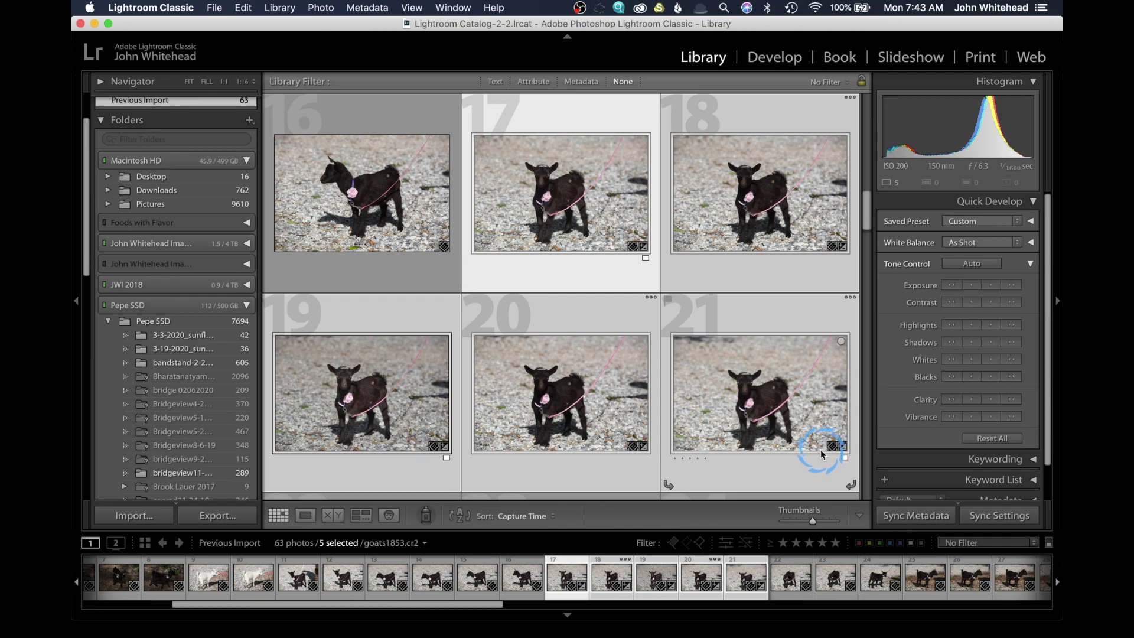
key(super+z)
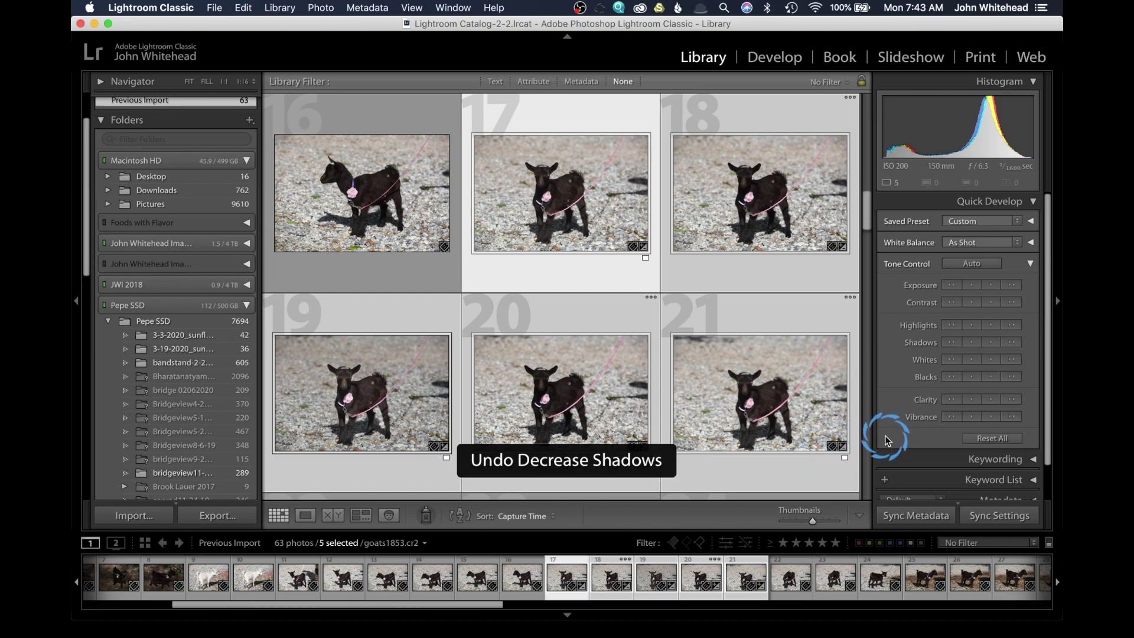
Select only photo 17 and strongly brighten it with full-stop Exposure increases and a large Shadows increase in Quick Develop.
click(565, 195)
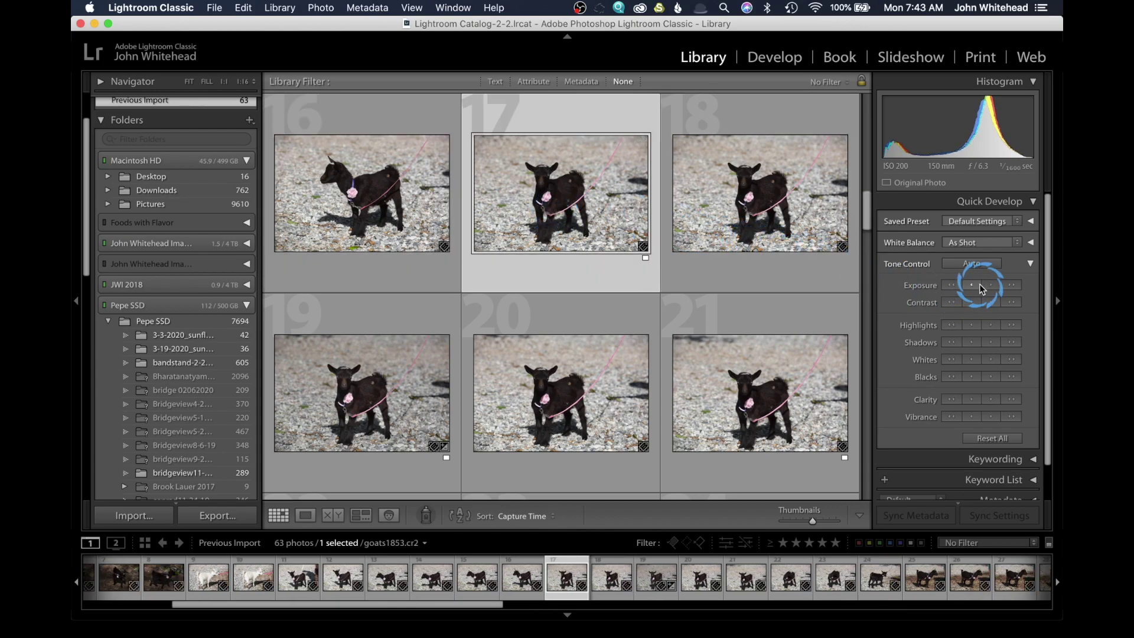
click(1014, 287)
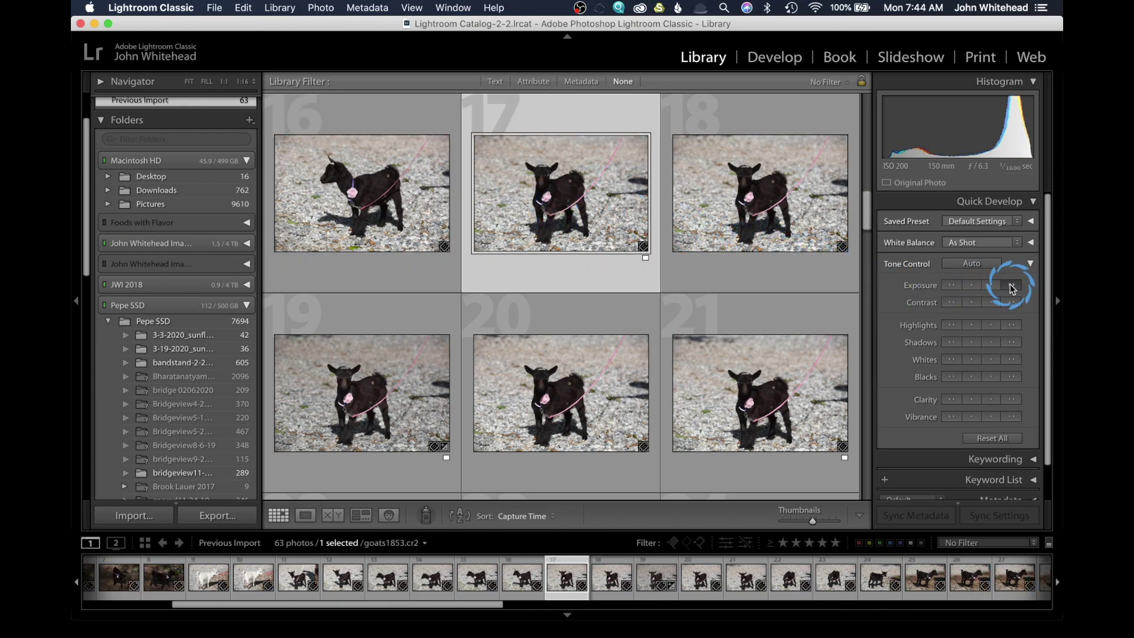
click(1013, 344)
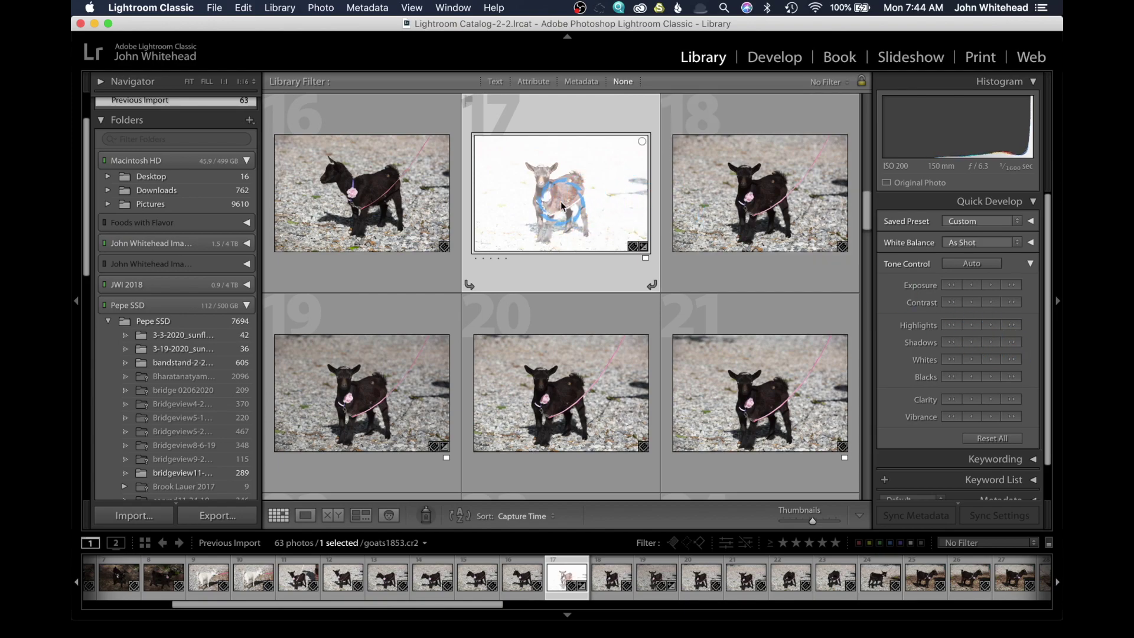
Select photos 17 through 21 and synchronize all develop settings from photo 17 to the others.
shift+click(731, 414)
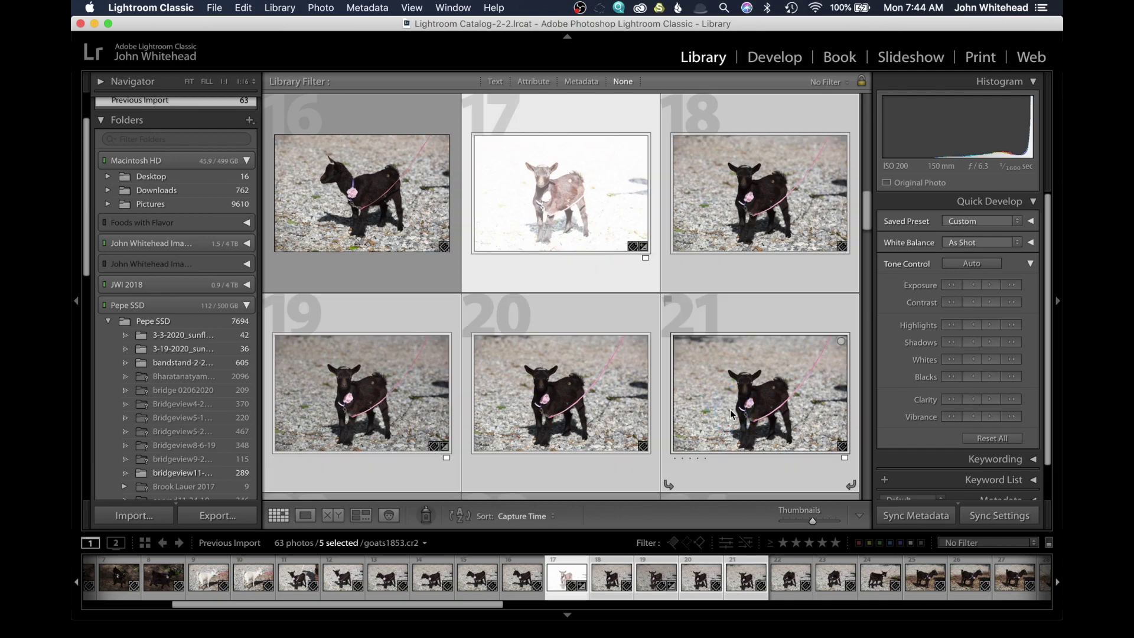
click(1000, 516)
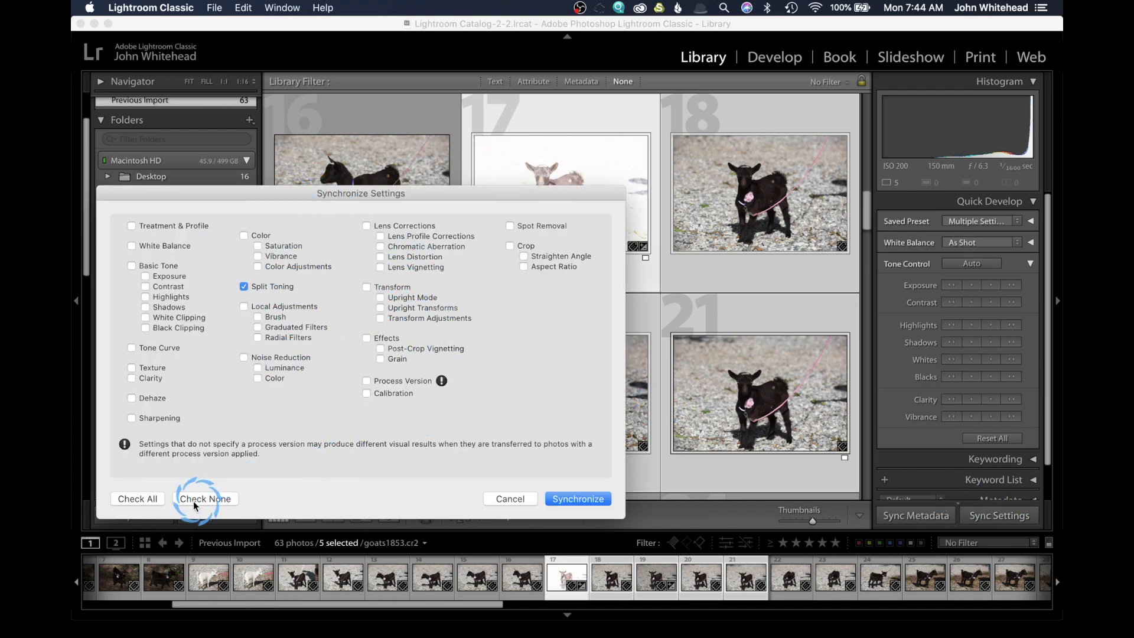
click(144, 499)
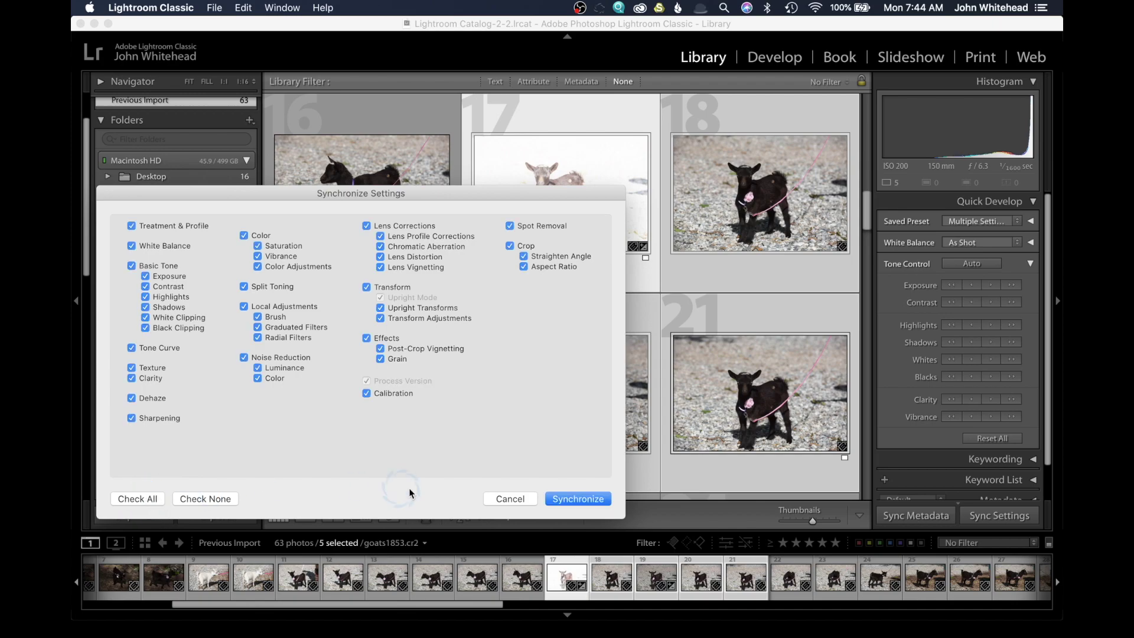
click(573, 498)
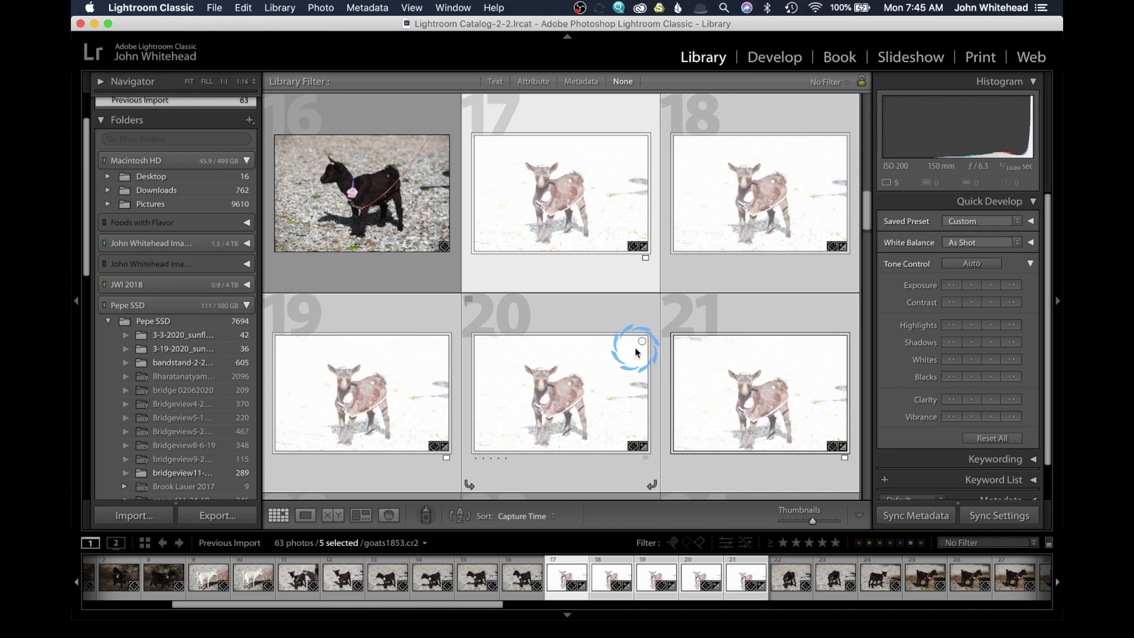
Undo the settings synchronization, the range selection, and the Shadows and Exposure changes on photo 17.
key(super+z)
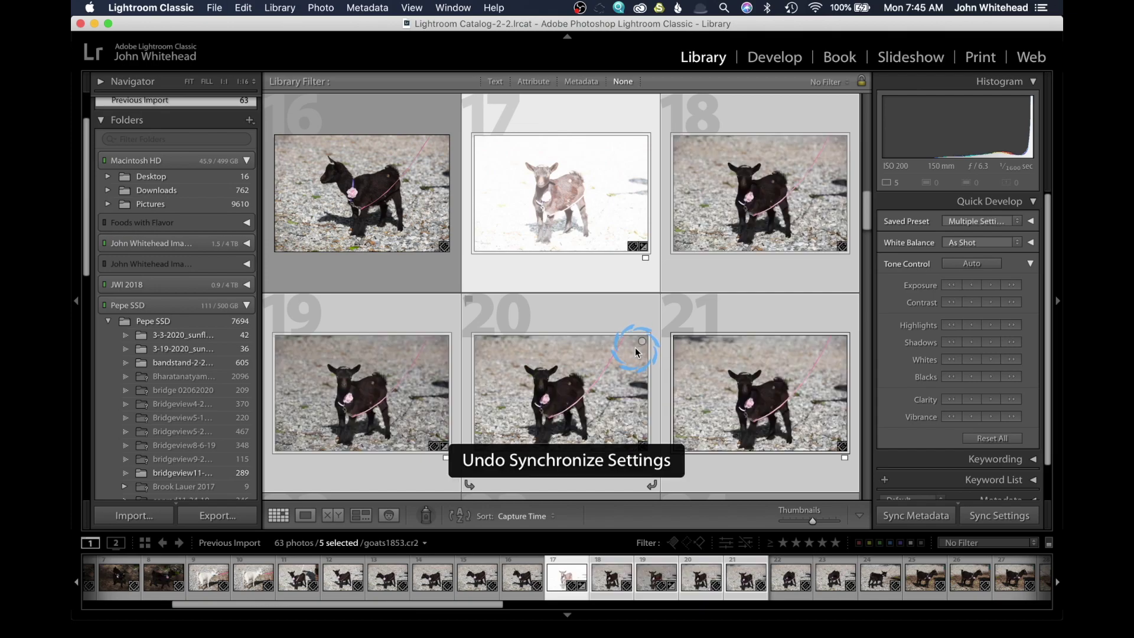
key(super+z)
key(super+z)
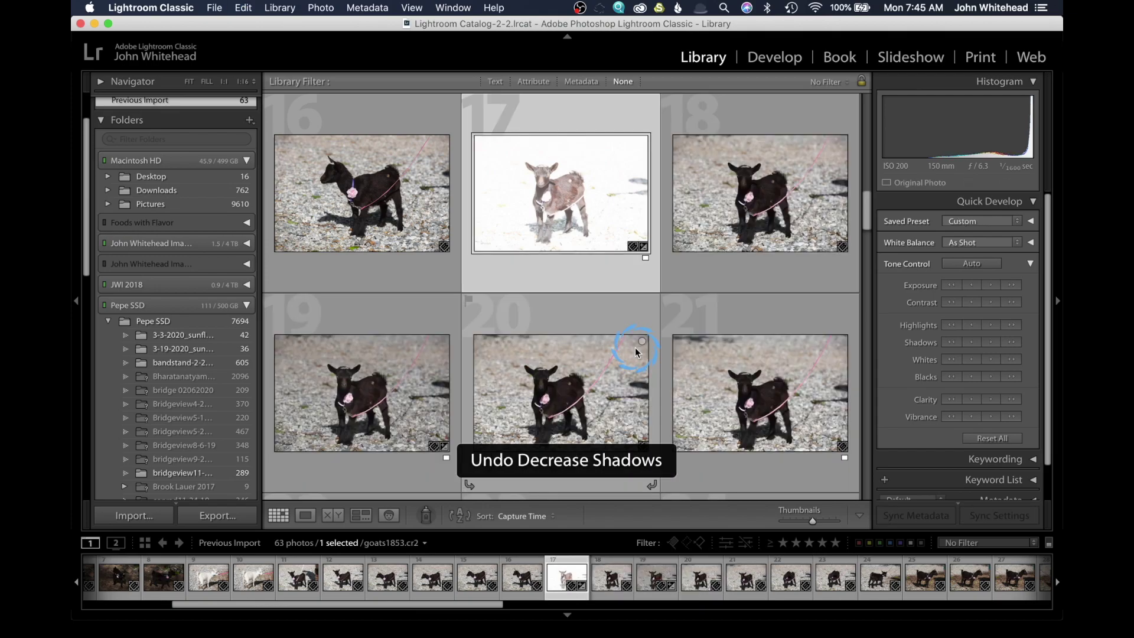
key(super+z)
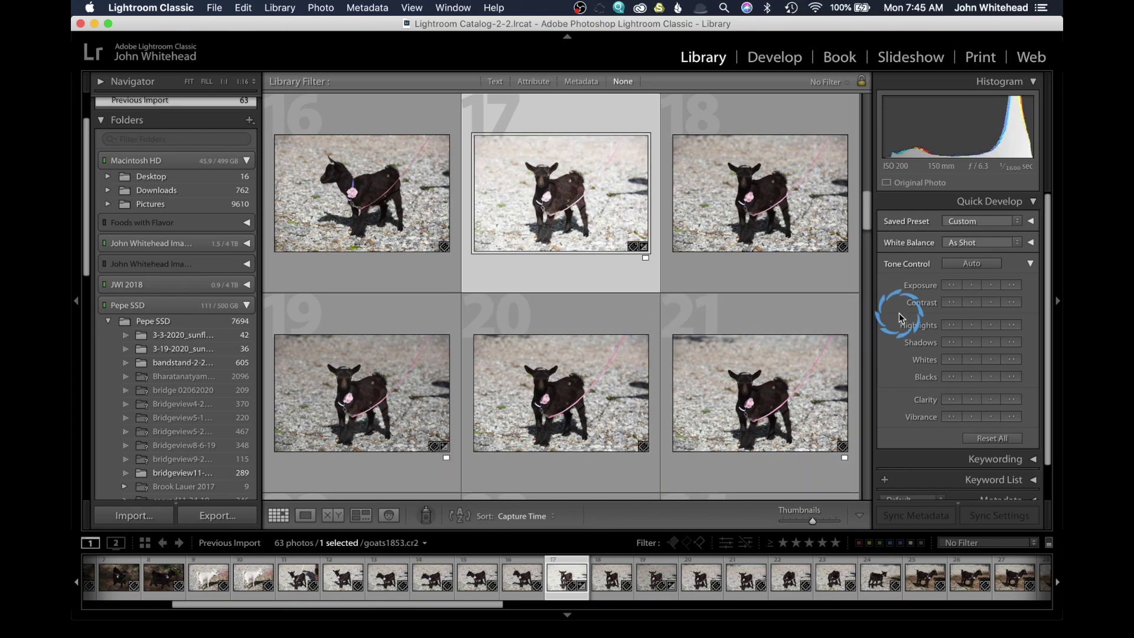
key(super+z)
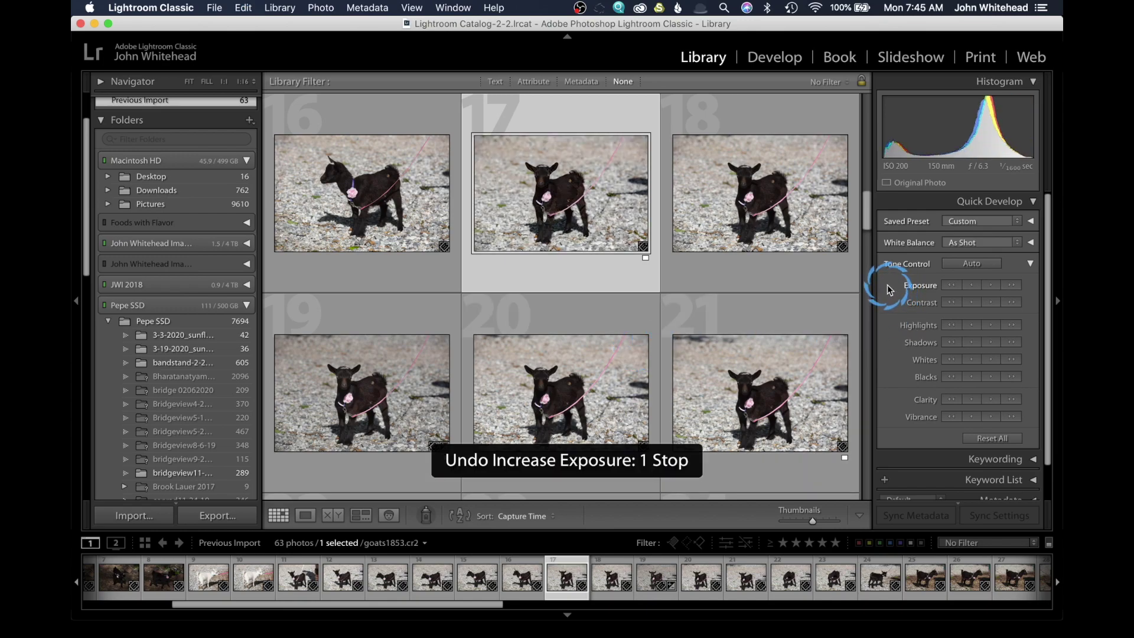
Select only photo 17, goats1853.cr2, and open it in the Develop module.
click(414, 193)
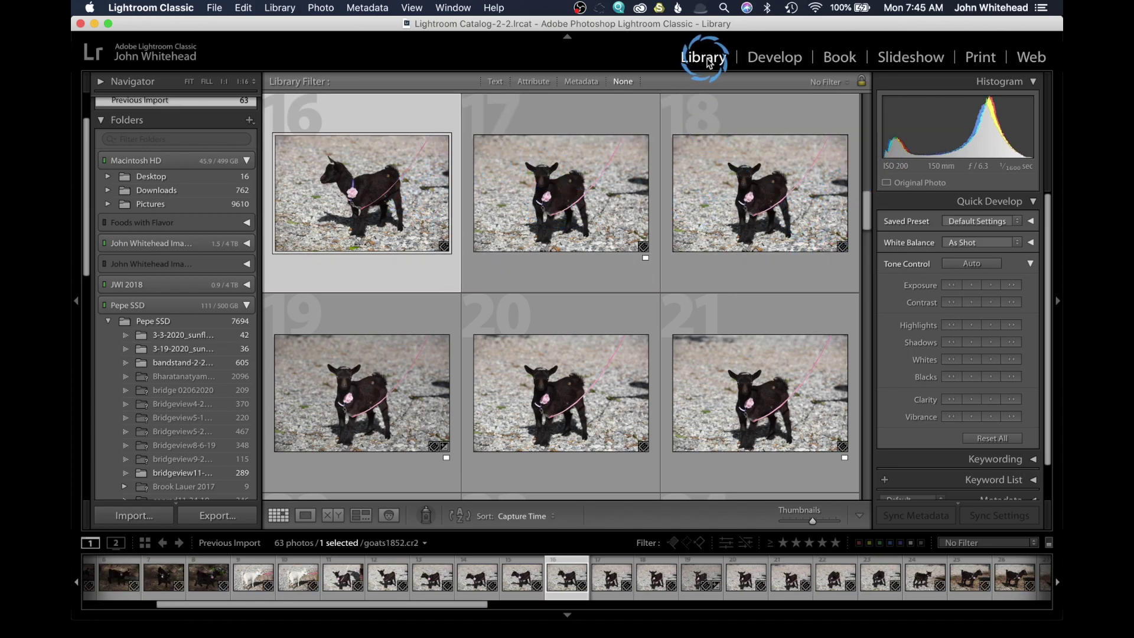
click(576, 181)
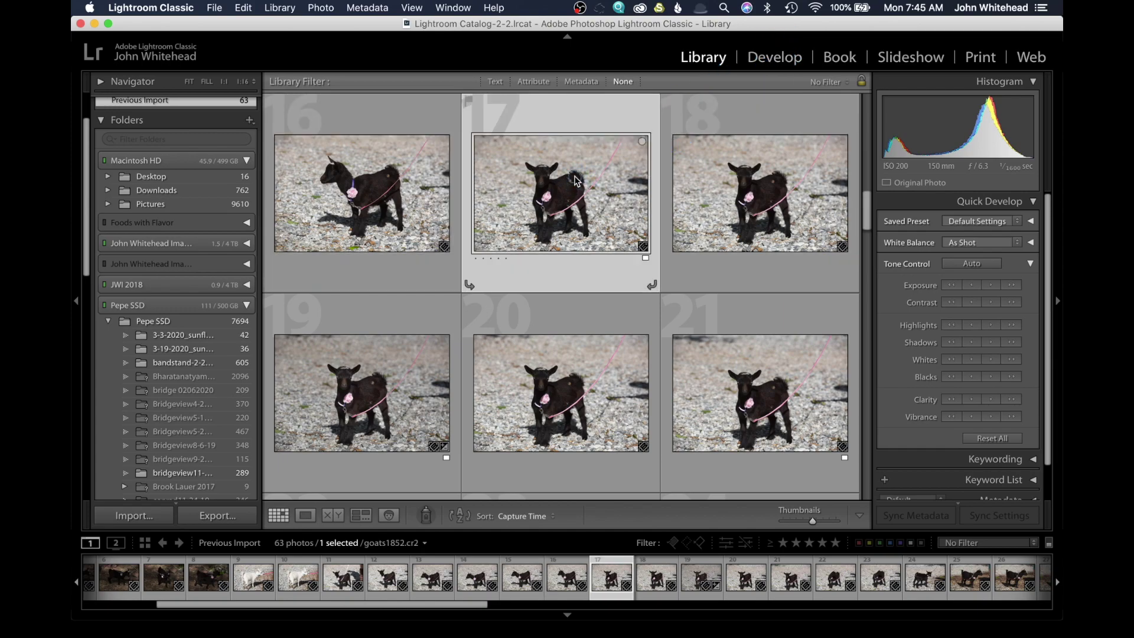
click(770, 59)
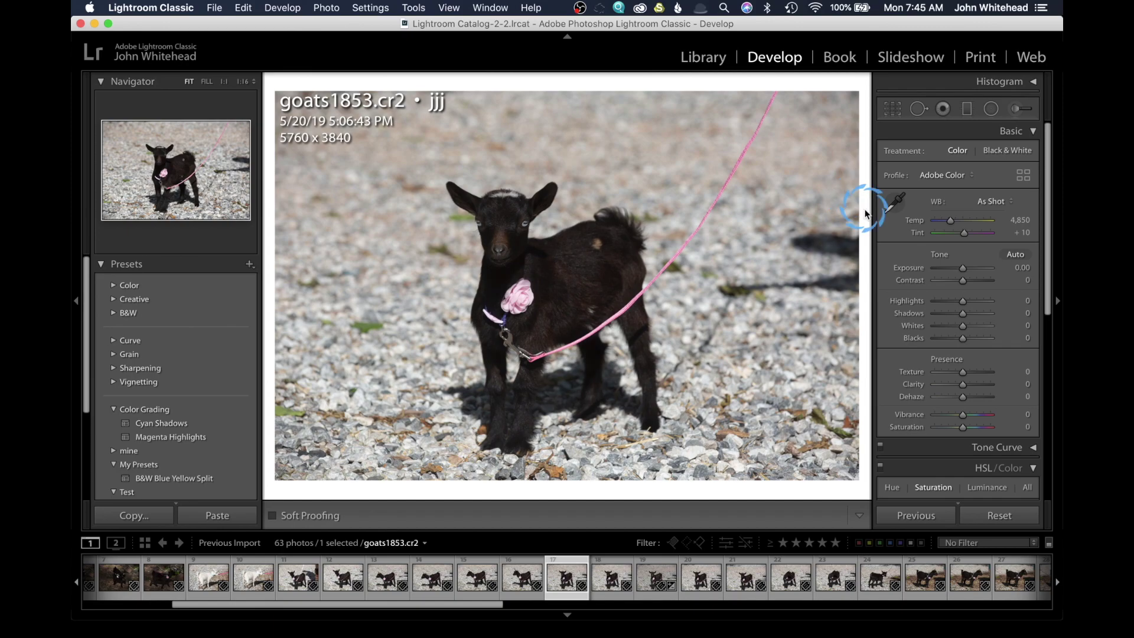
Set photo 17's Exposure to +3.43, synchronize all settings across photos 17 through 21, and undo these changes.
drag(963, 268, 982, 268)
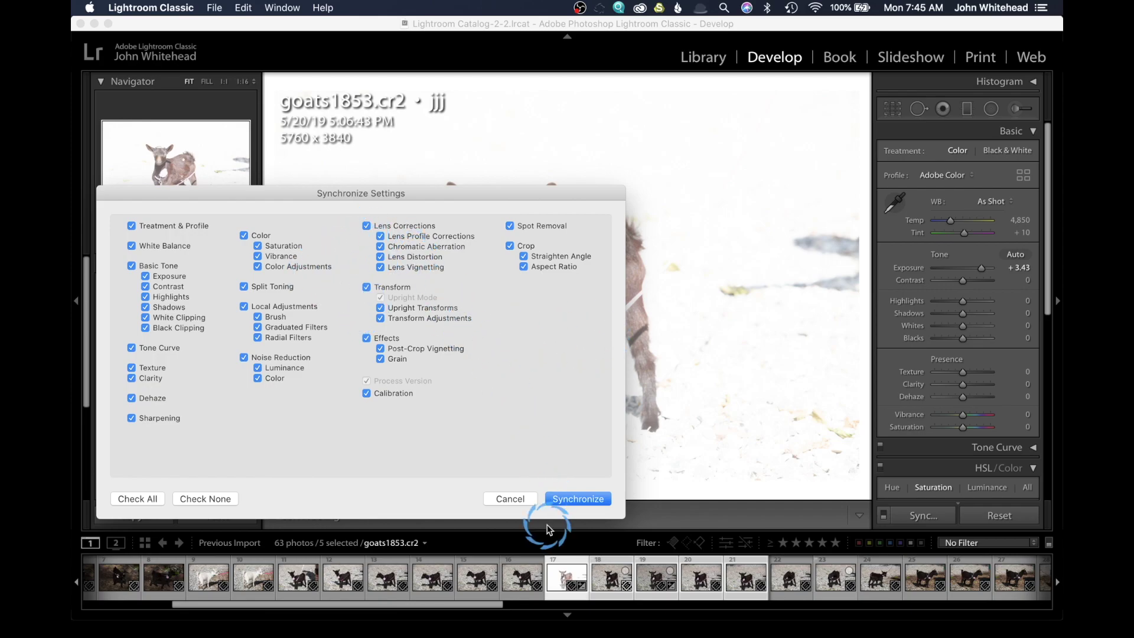
click(578, 499)
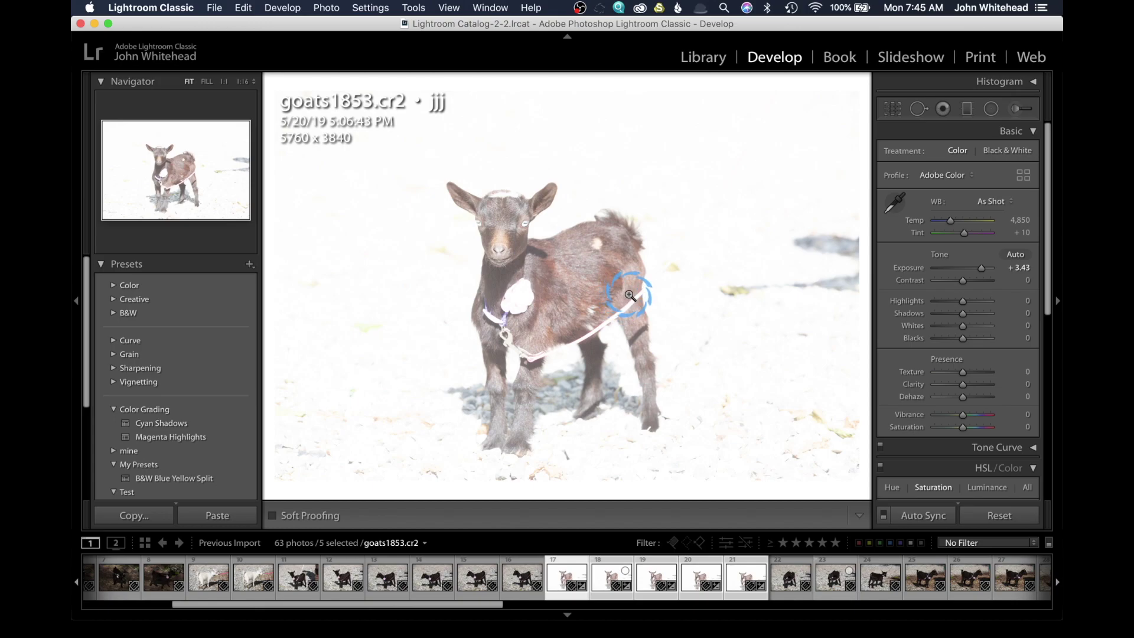
key(super+z)
Set the Shadows of goats1853.cr2 to +36.
click(989, 343)
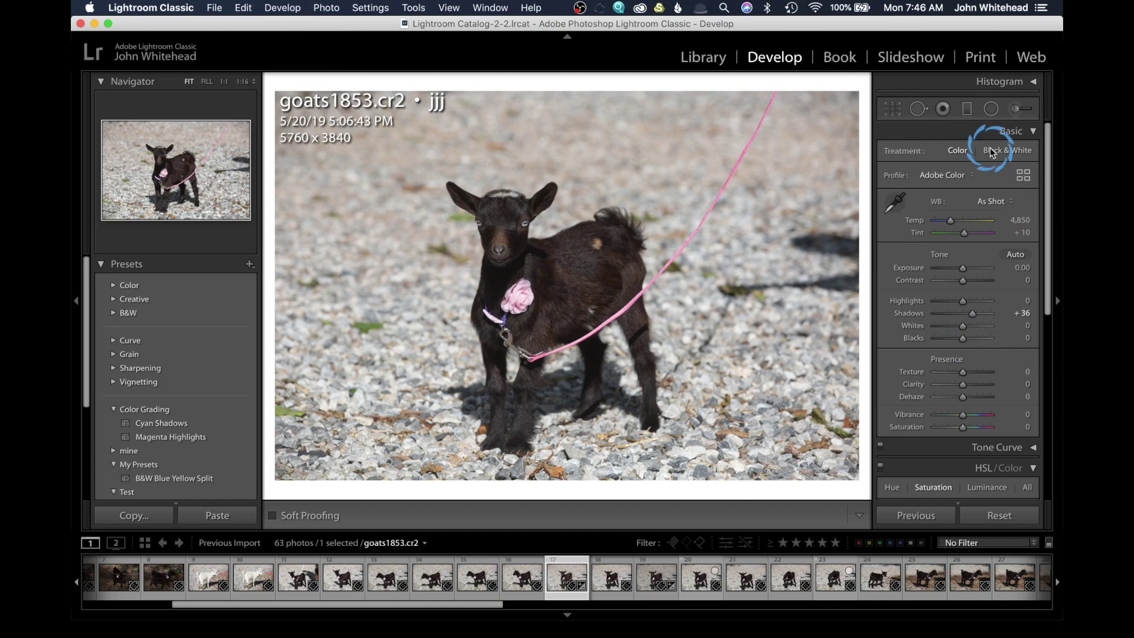
click(213, 7)
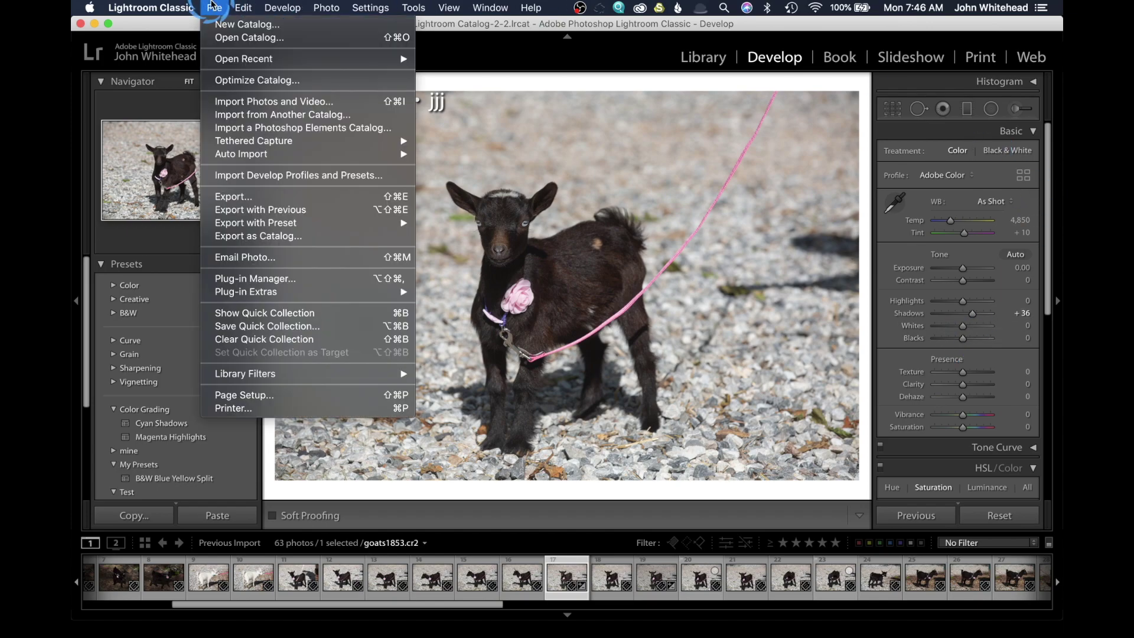
click(208, 6)
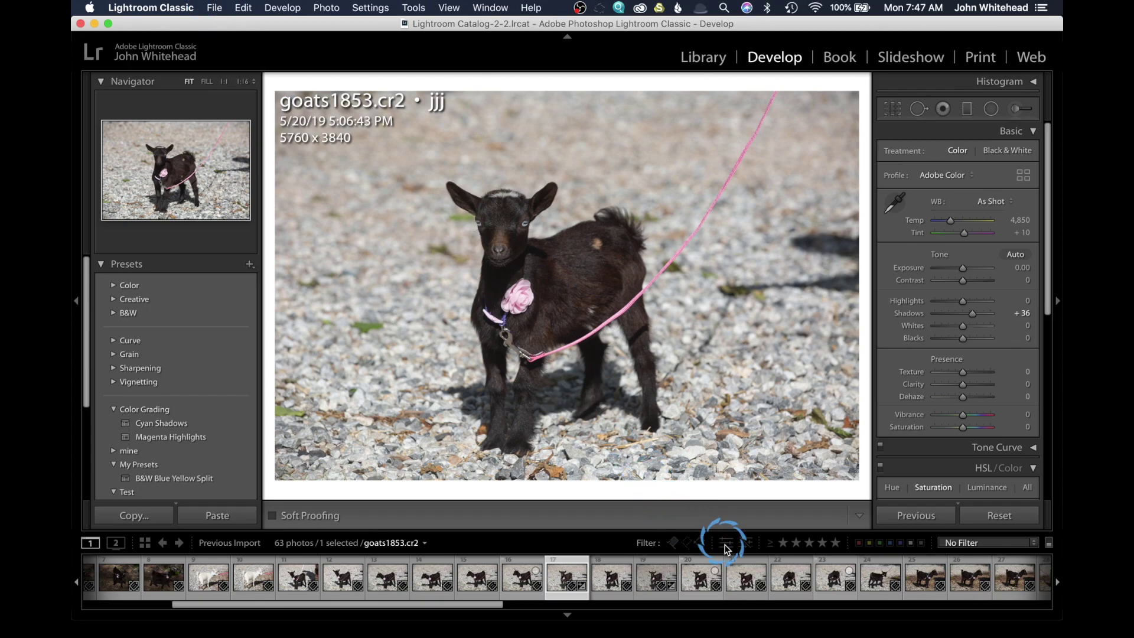
Extend the selection through photo 21 and synchronize all develop settings from photo 17 to the selected photos.
click(748, 582)
click(903, 512)
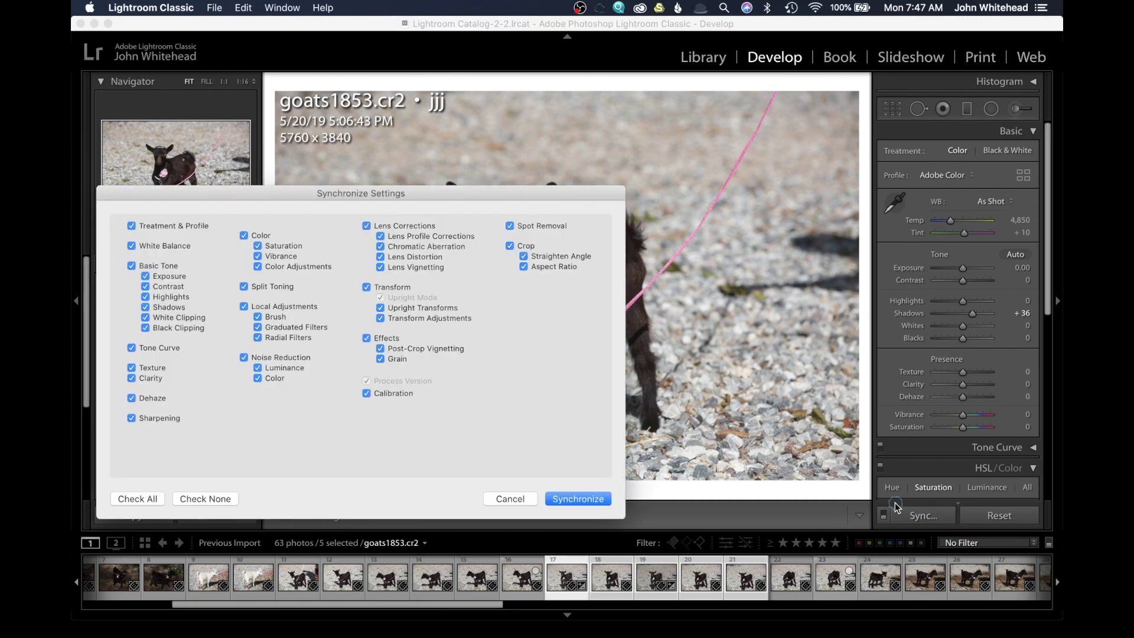
click(582, 502)
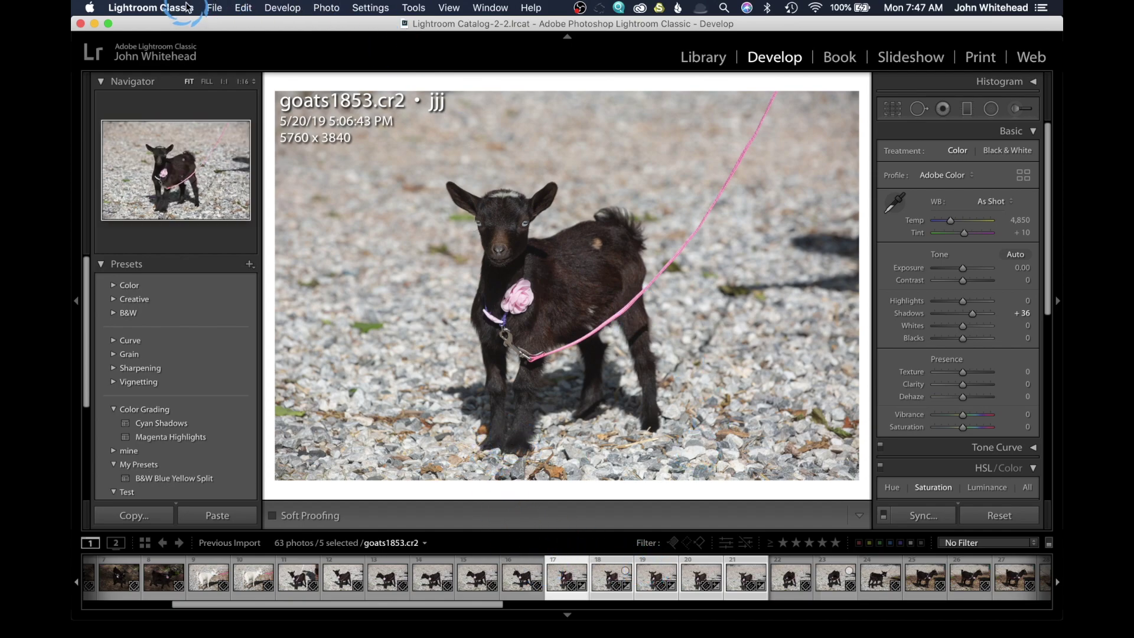
Open the export settings for the five selected photos and choose Hard Drive as the export destination.
click(212, 8)
click(235, 198)
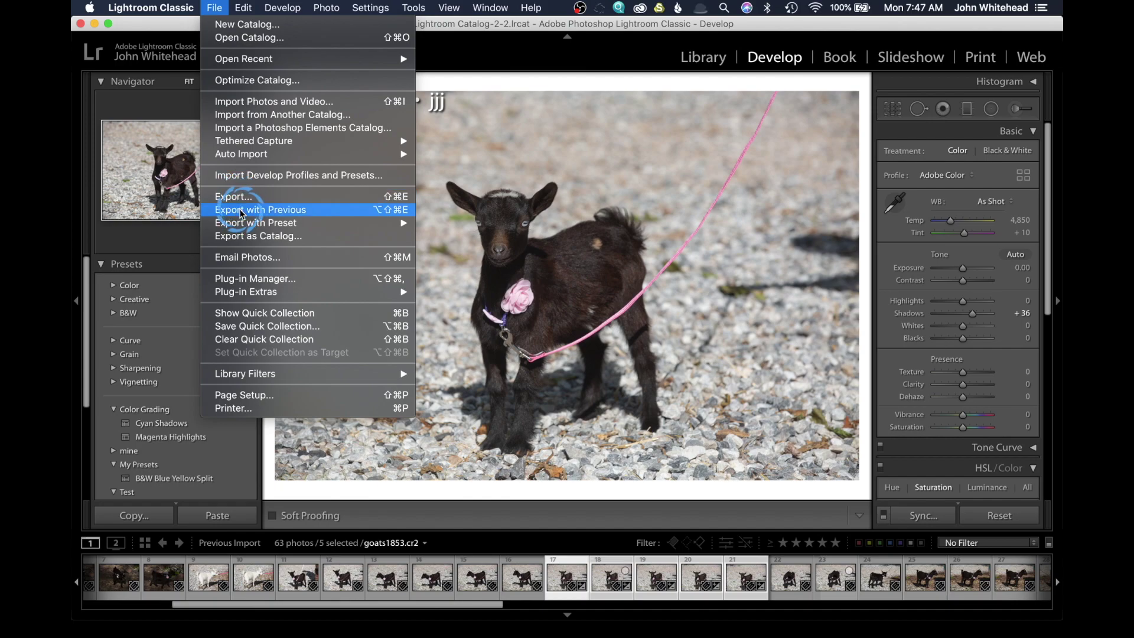
mouse_move(241, 225)
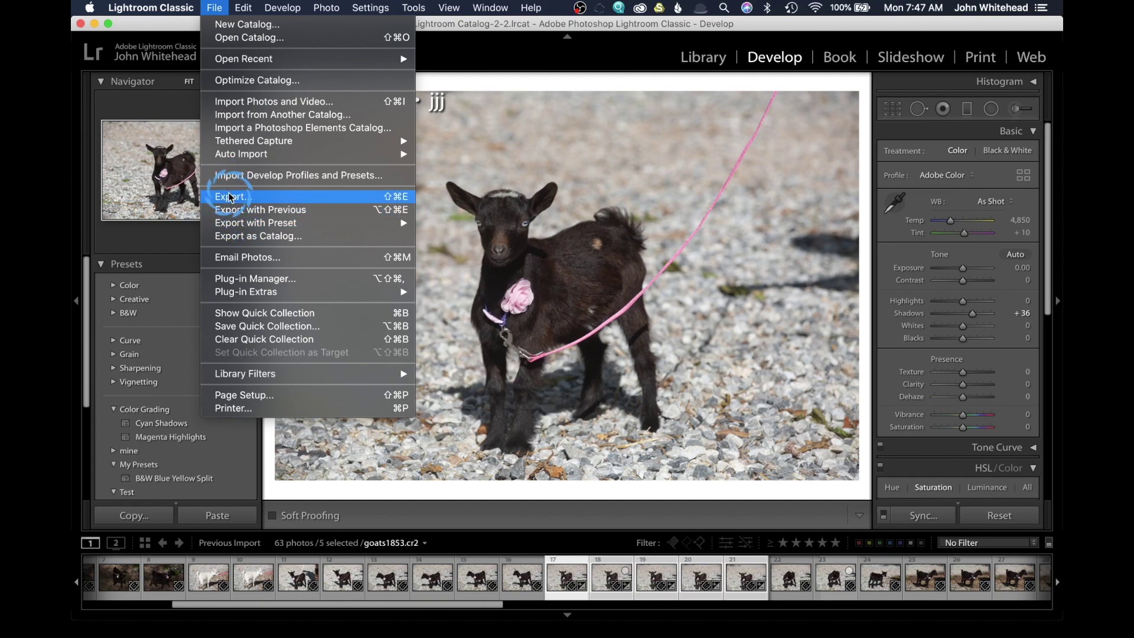
click(230, 199)
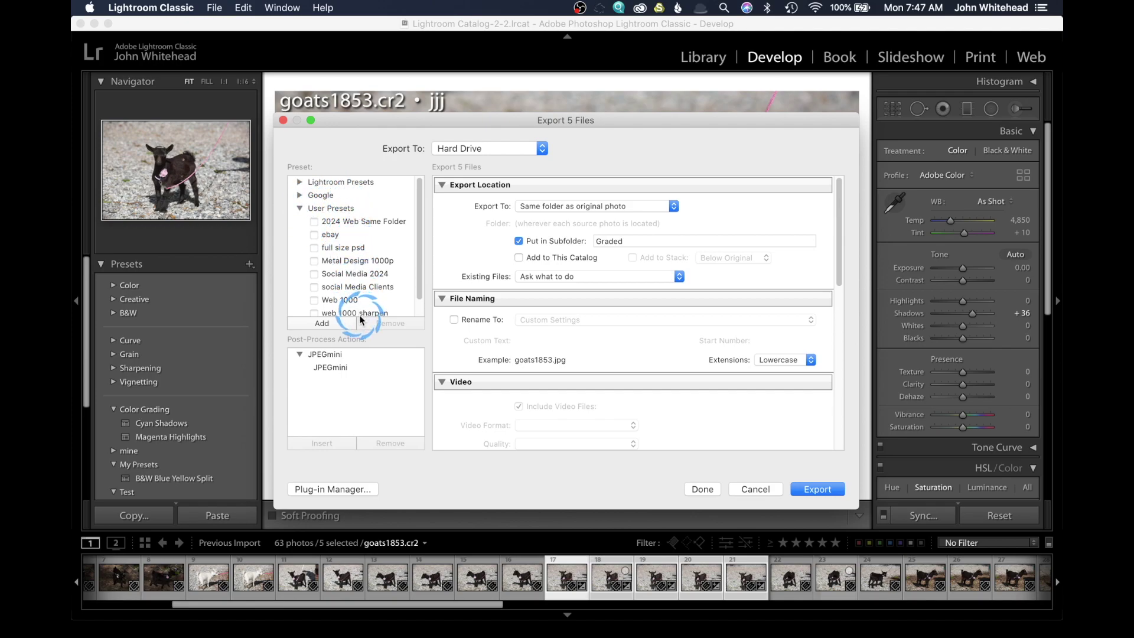
scroll(363, 292, down, 1)
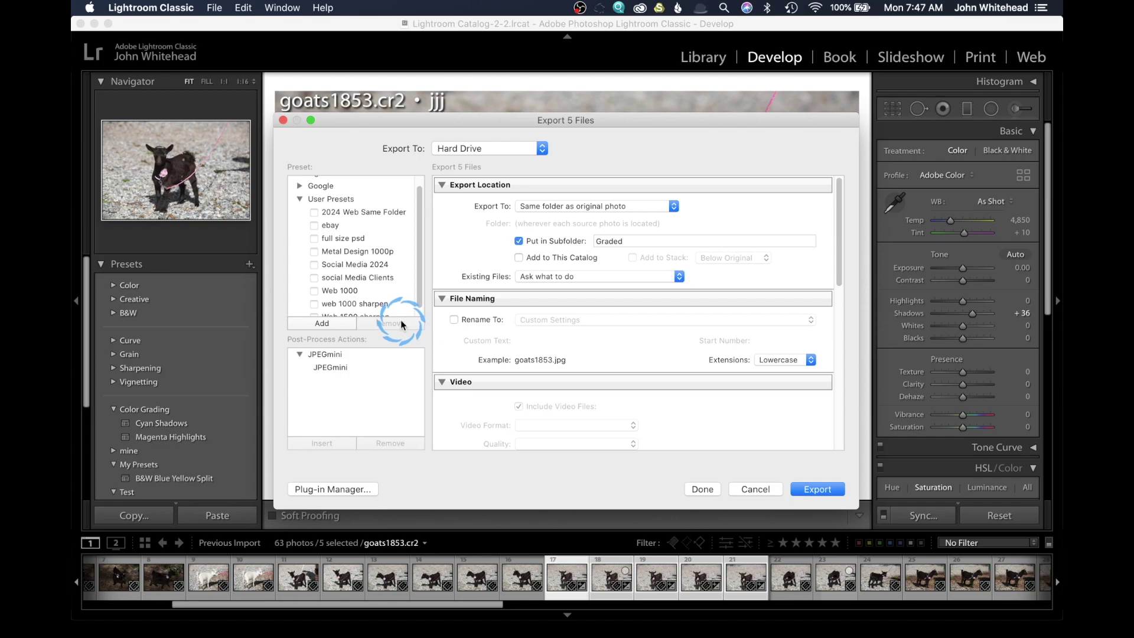
scroll(373, 279, down, 1)
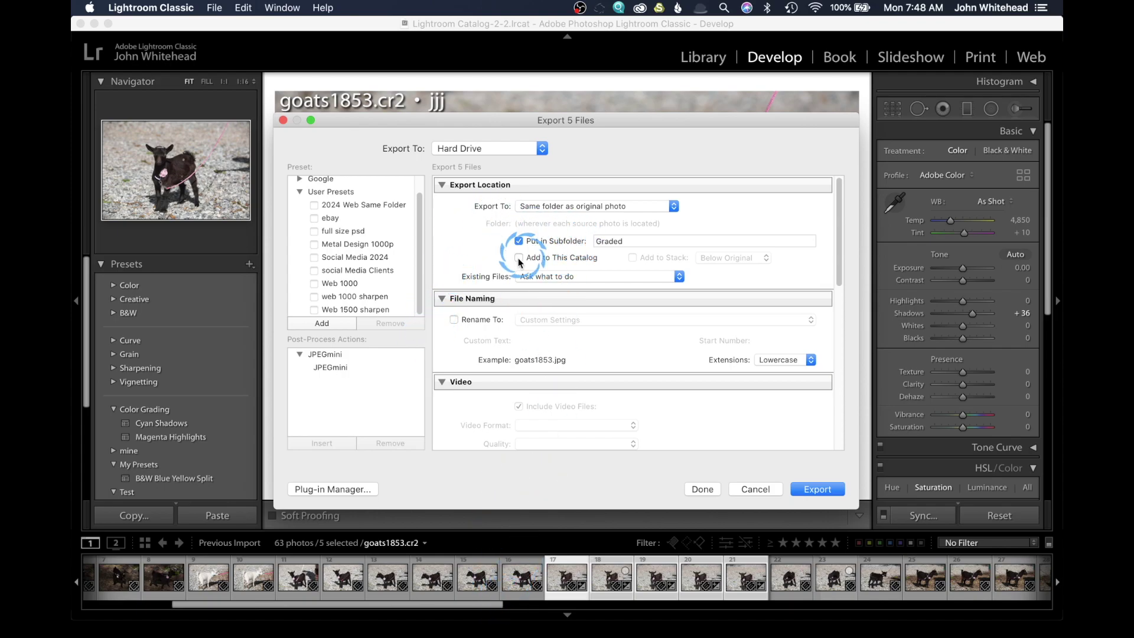
click(495, 151)
click(495, 150)
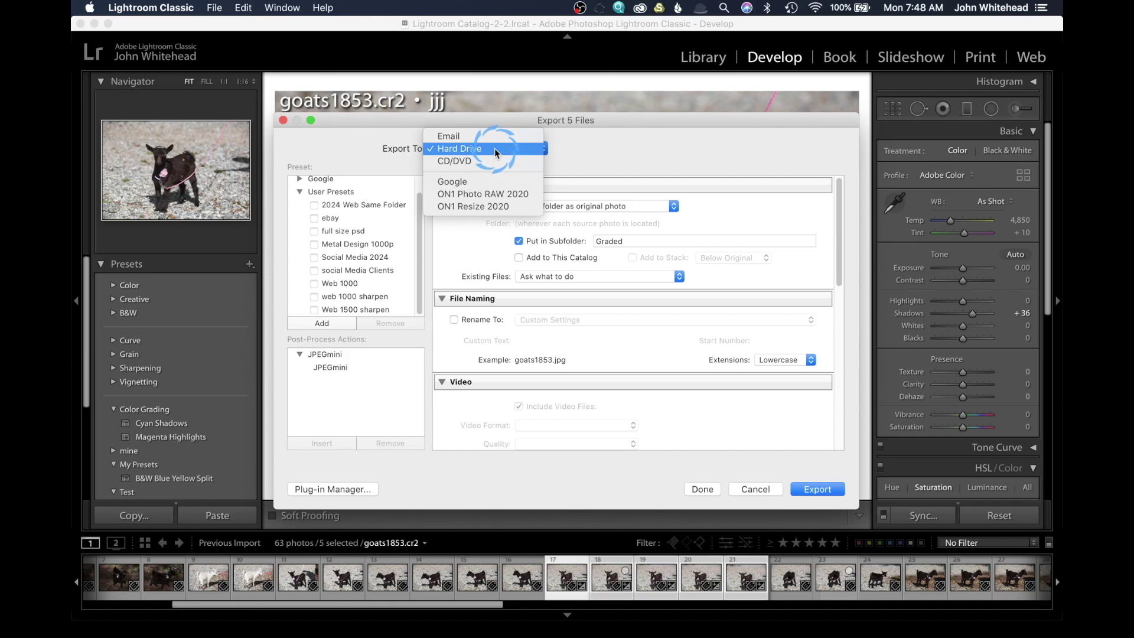
click(494, 148)
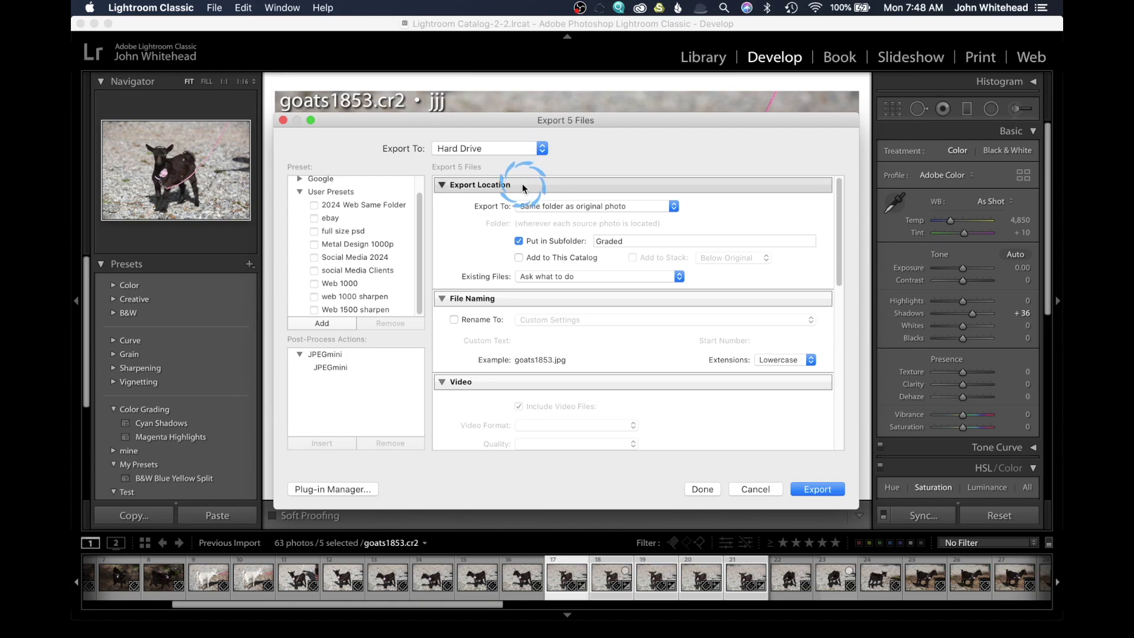
Set the export location to the same folder as the original photo, in a subfolder named Web Ready.
click(564, 208)
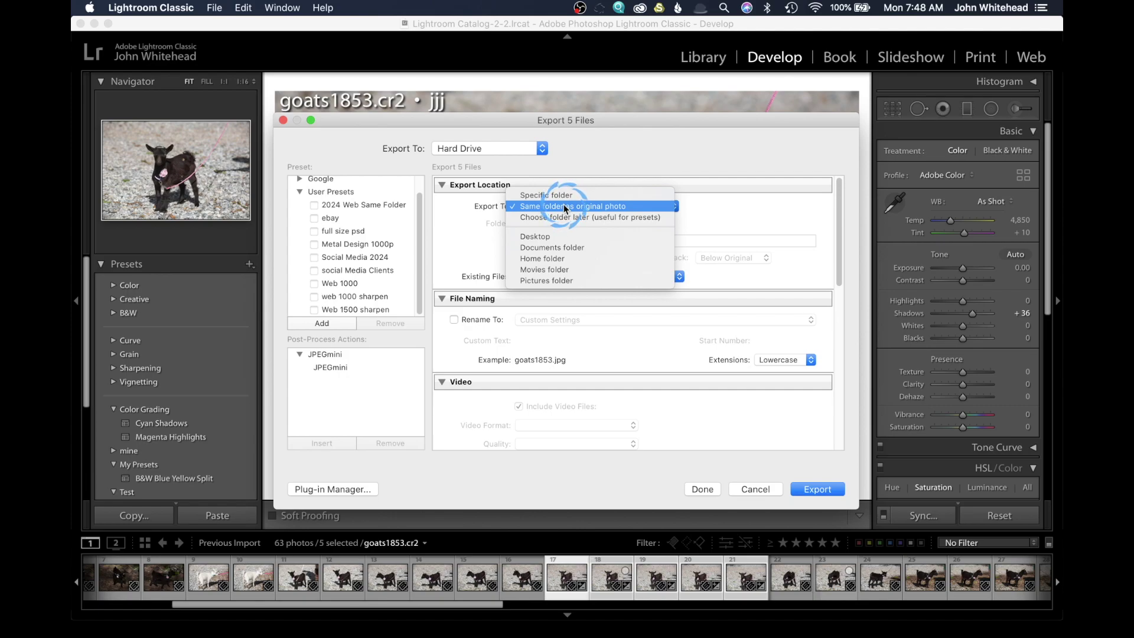
click(564, 207)
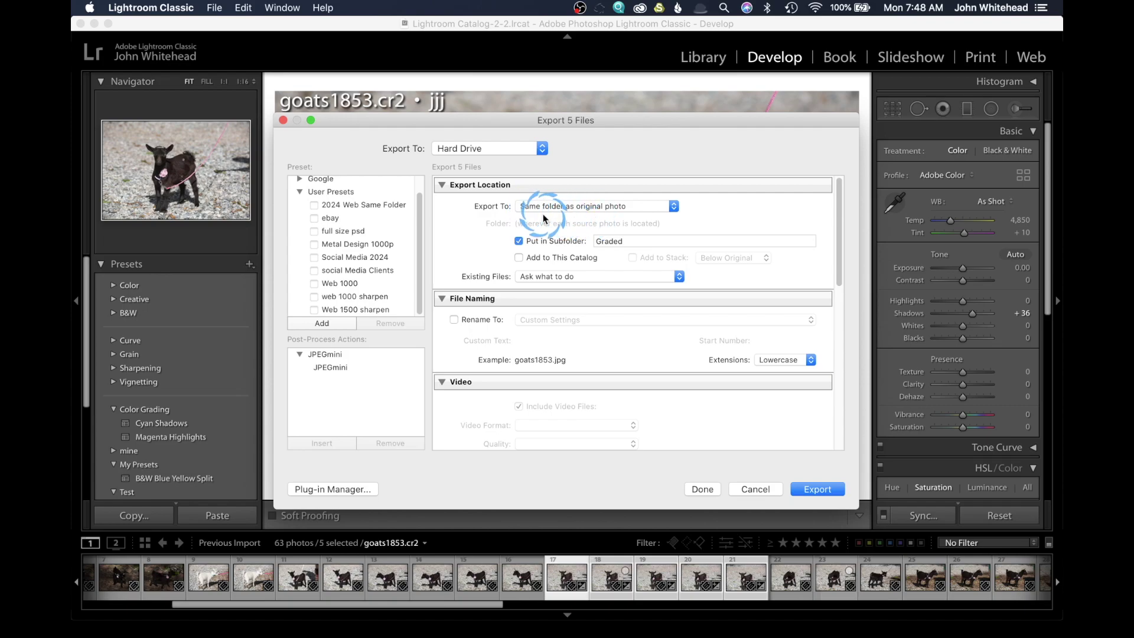
click(630, 242)
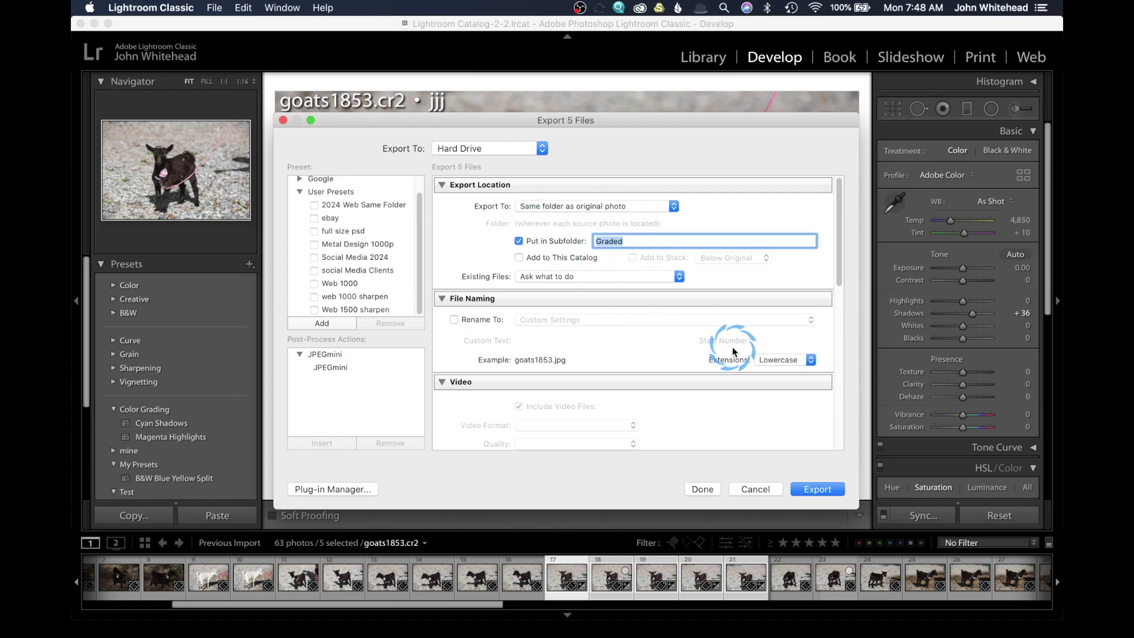
text(Web Ready)
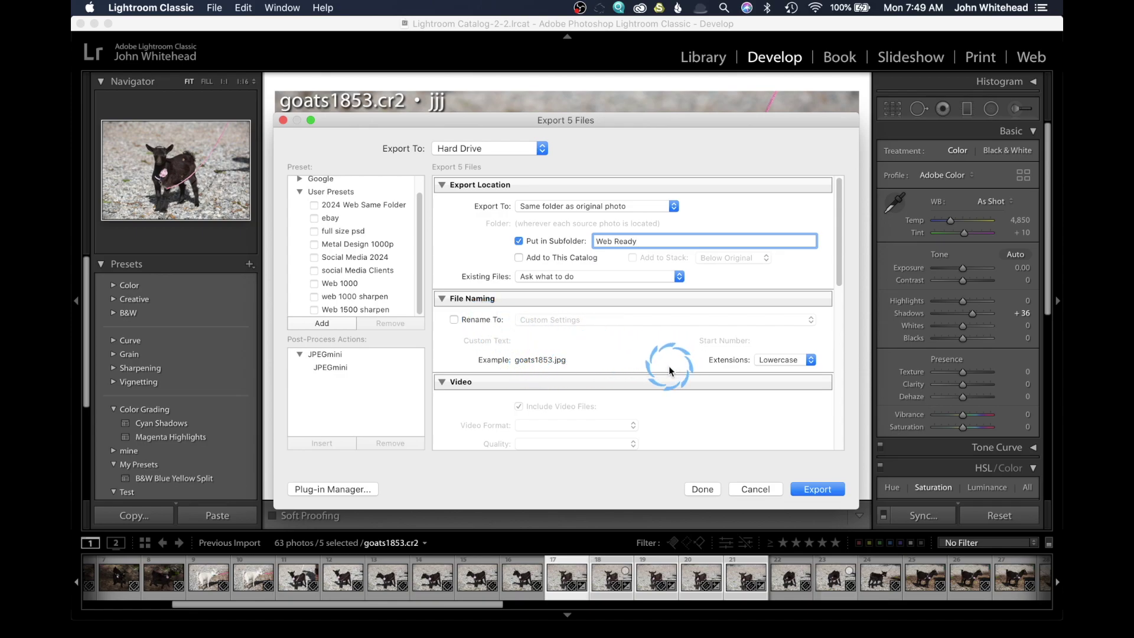
click(455, 320)
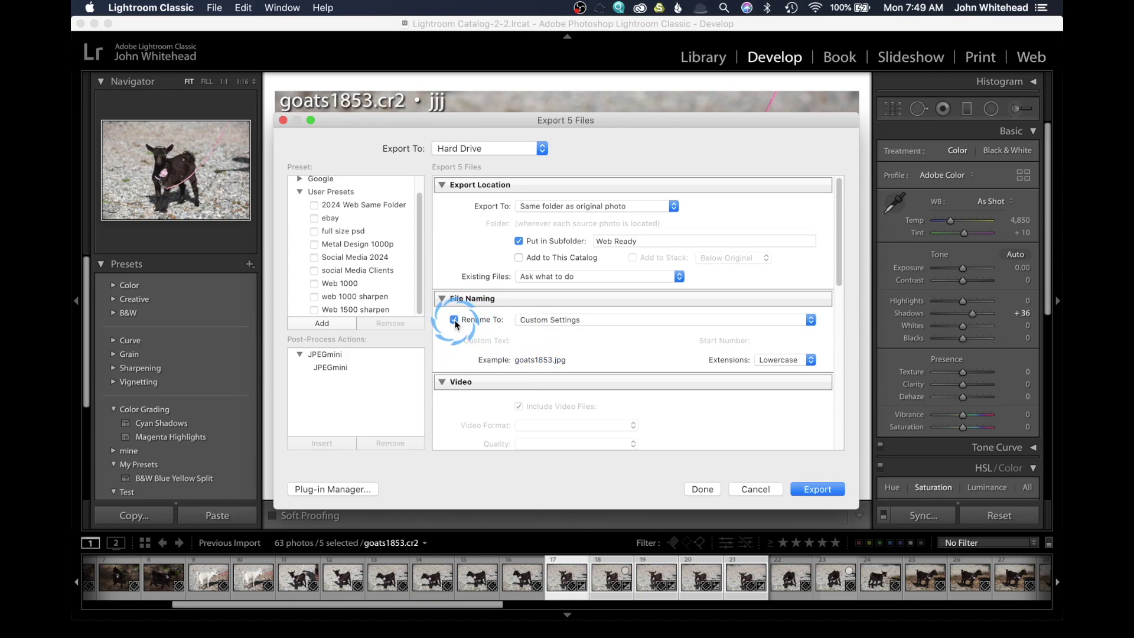
click(578, 321)
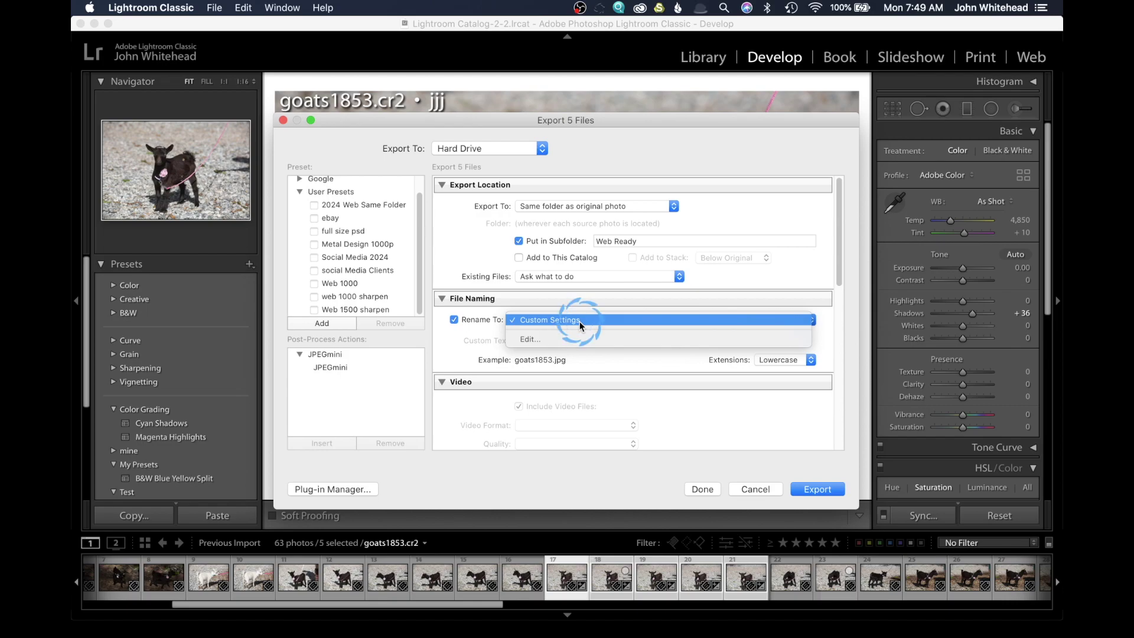
click(580, 321)
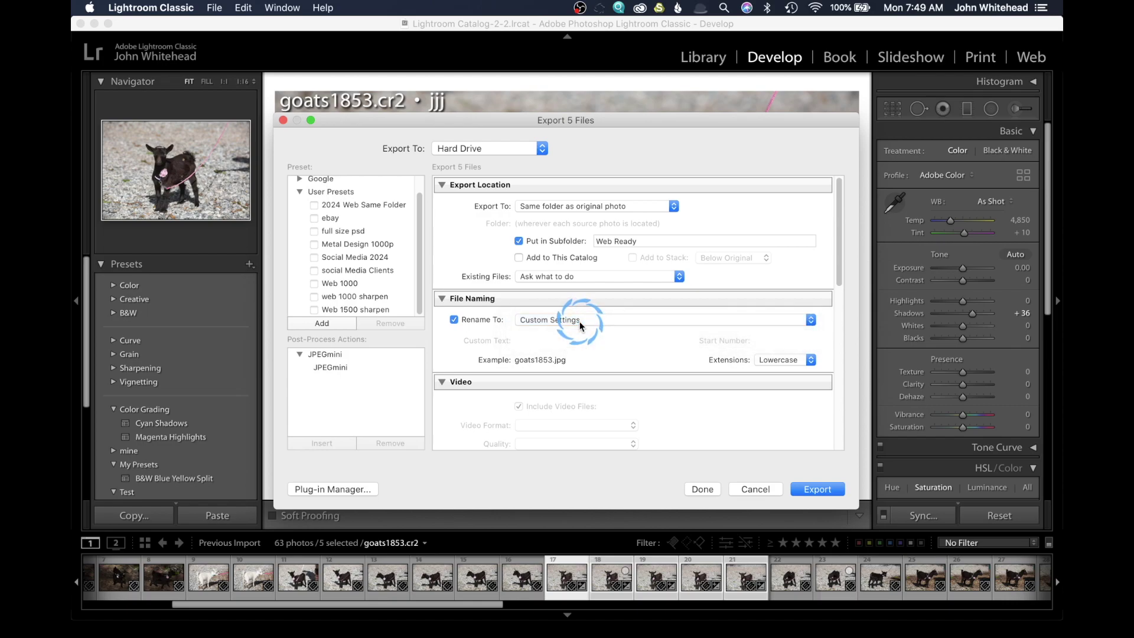
click(463, 318)
Set the export file settings to JPEG format at quality 100 with the sRGB color space.
scroll(621, 322, down, 3)
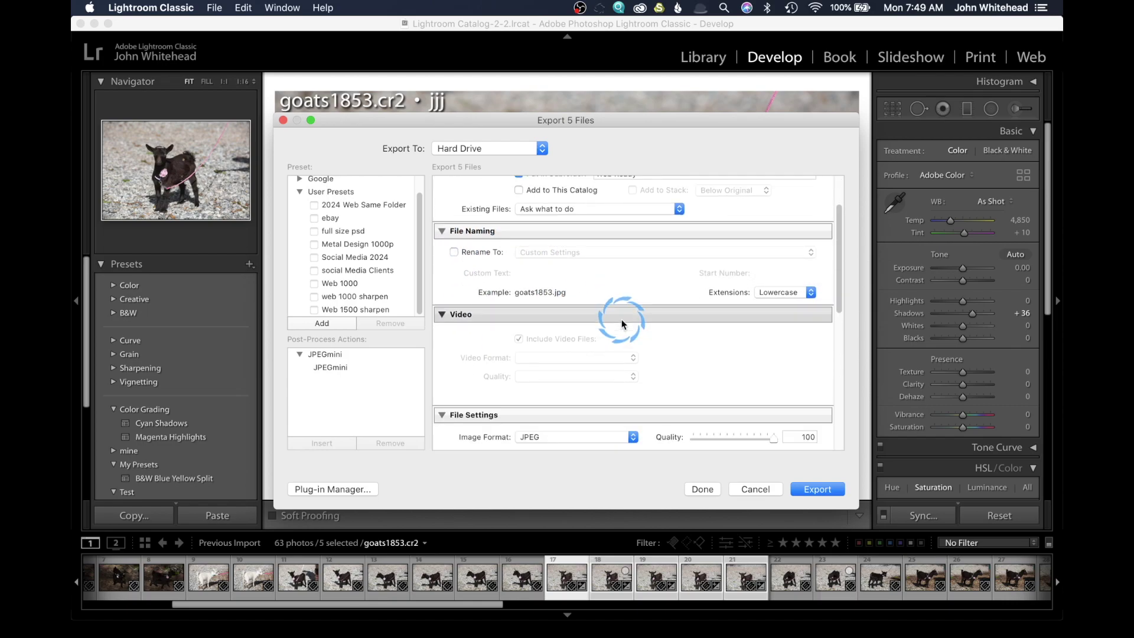
scroll(621, 319, down, 2)
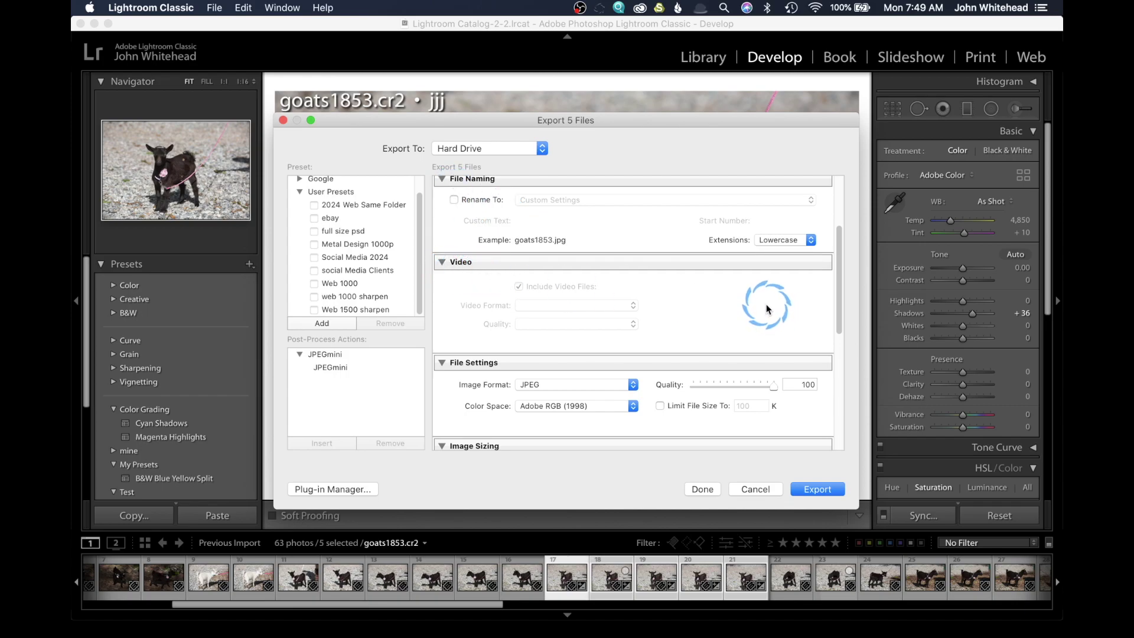
scroll(767, 307, down, 2)
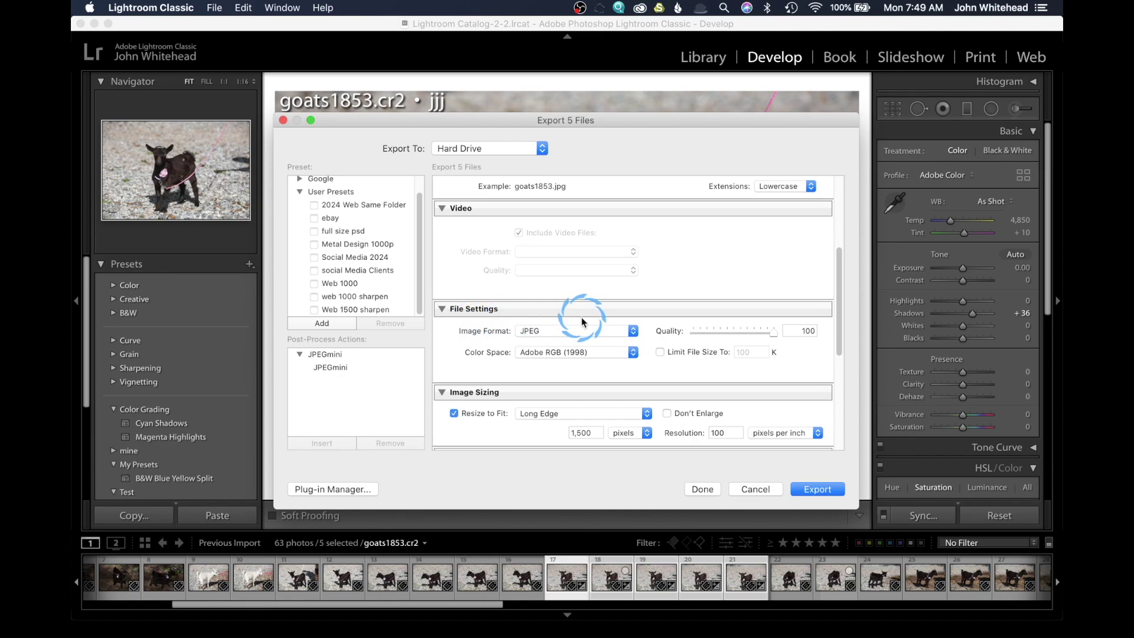
click(602, 332)
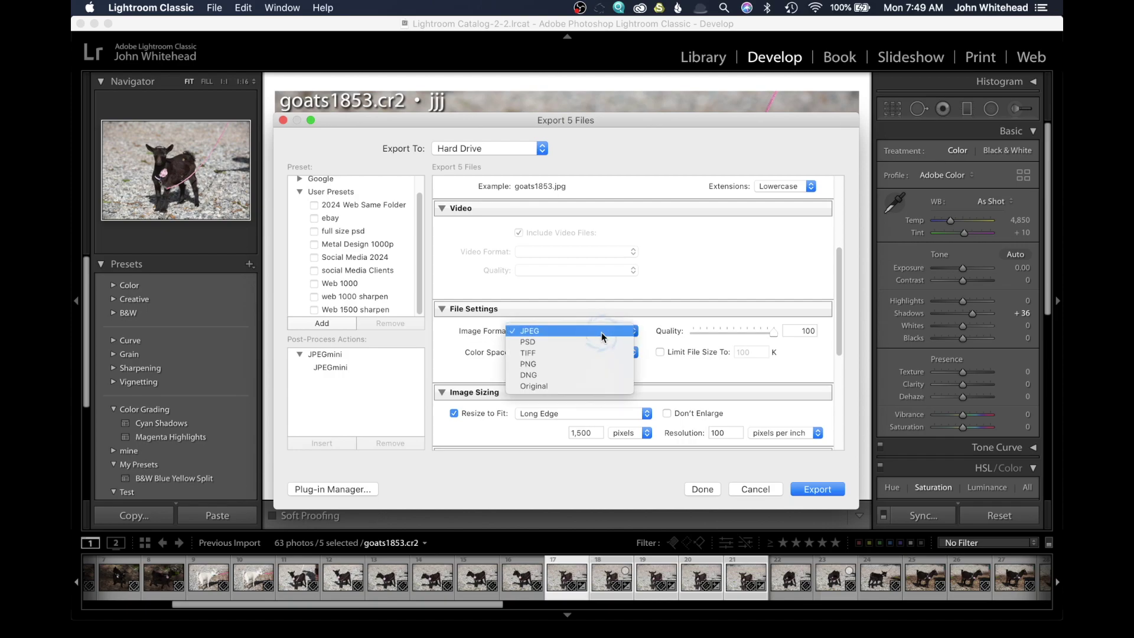
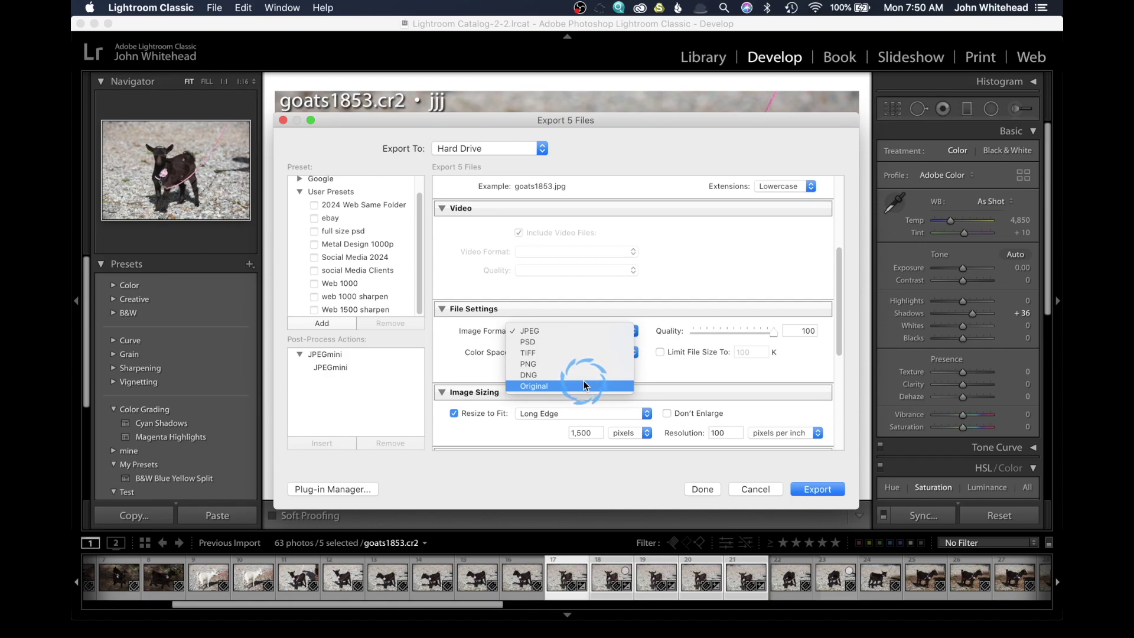
click(593, 329)
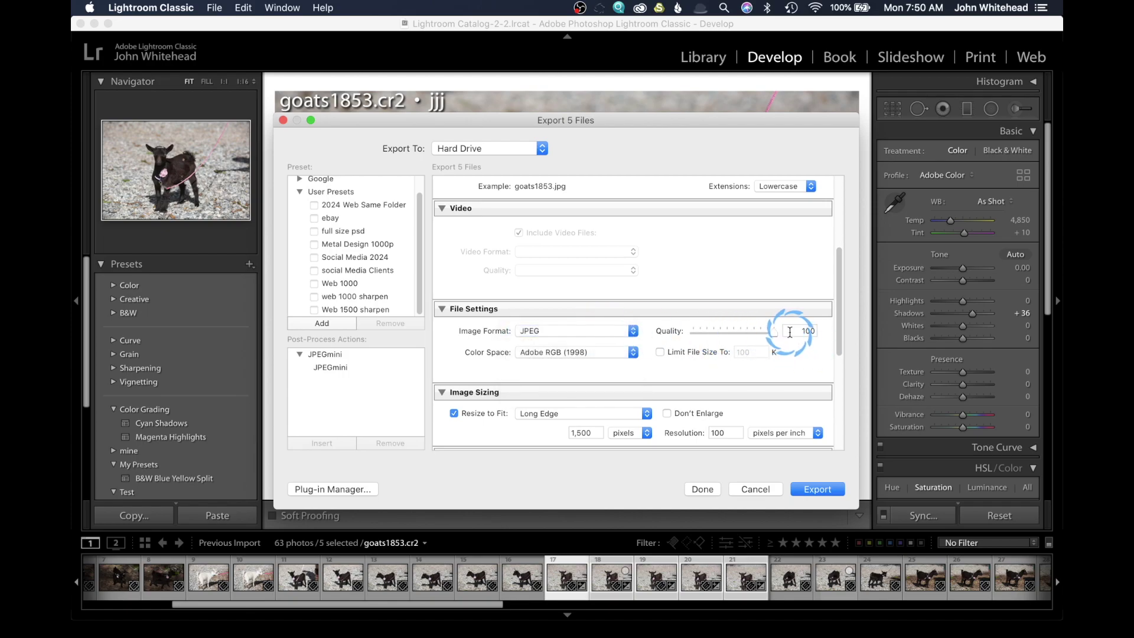
drag(774, 336, 809, 332)
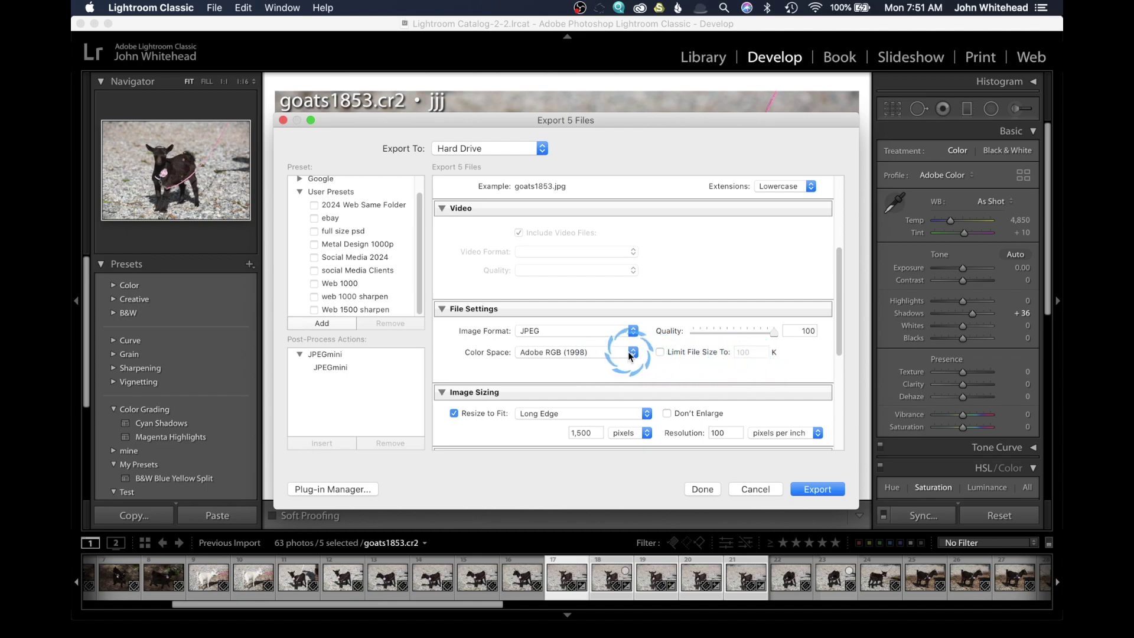
click(565, 362)
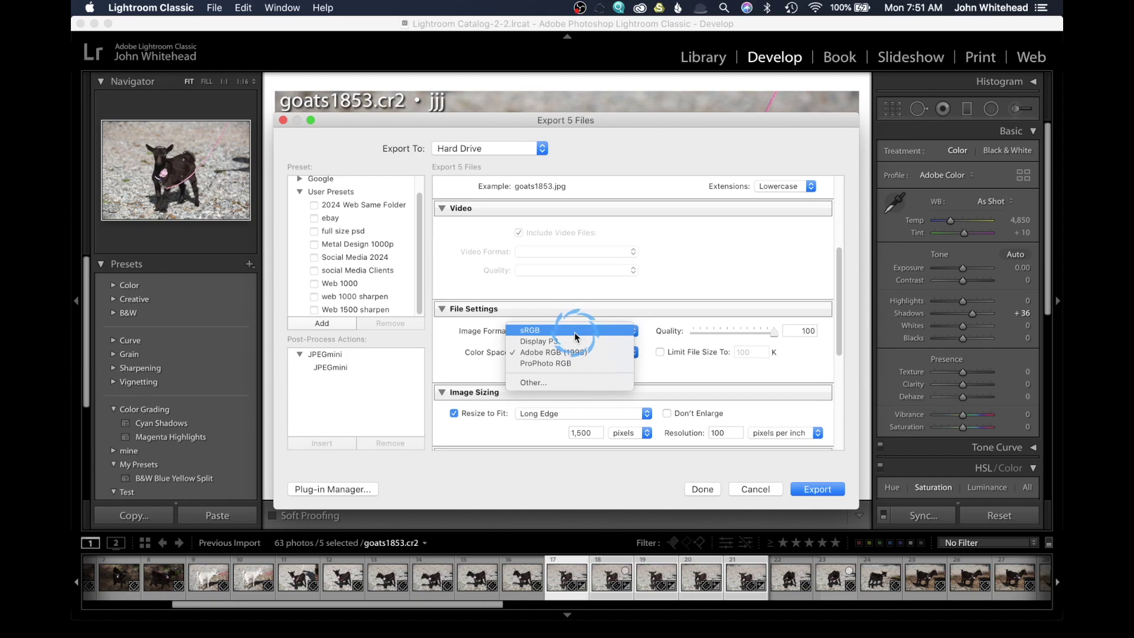
click(575, 331)
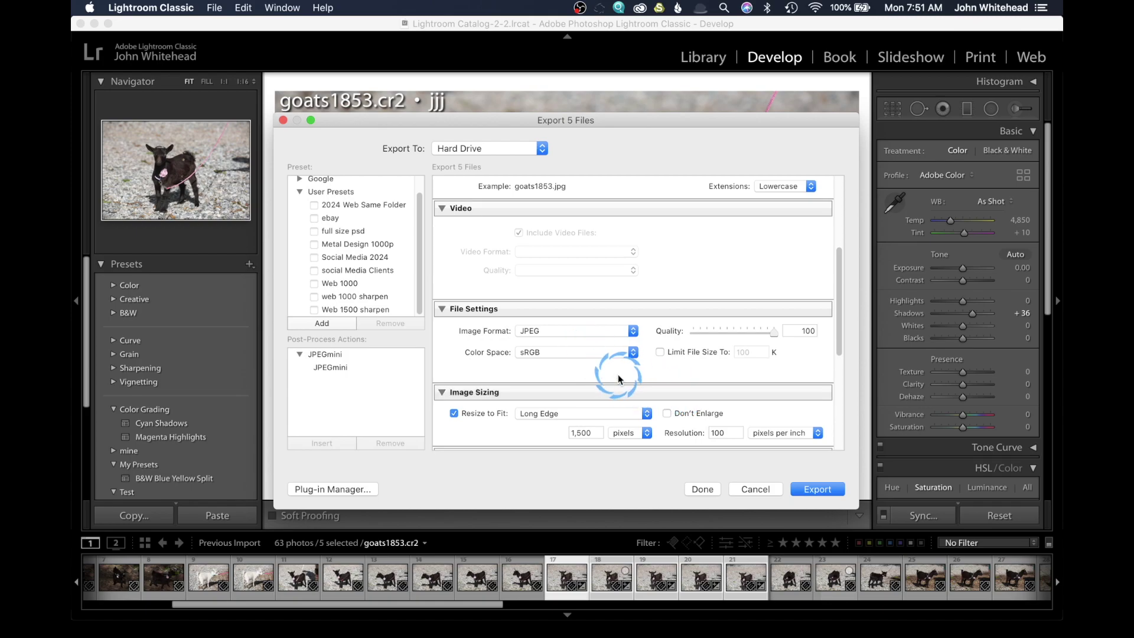
Choose Long Edge as the resize-to-fit method for the exported images, with pixels as the unit.
scroll(615, 377, down, 3)
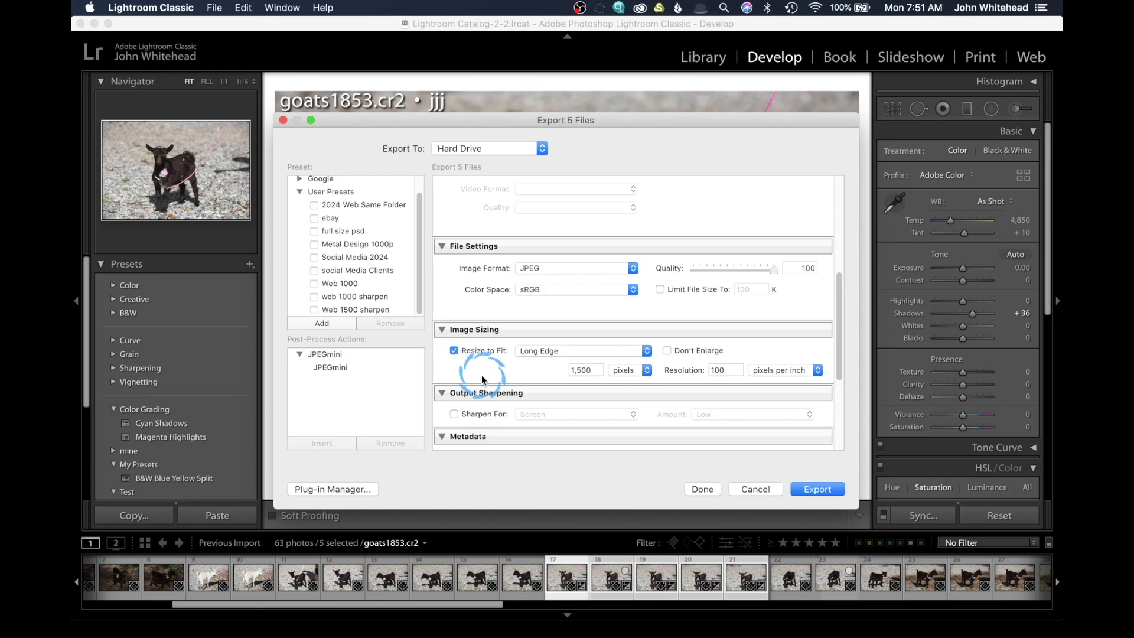
click(487, 367)
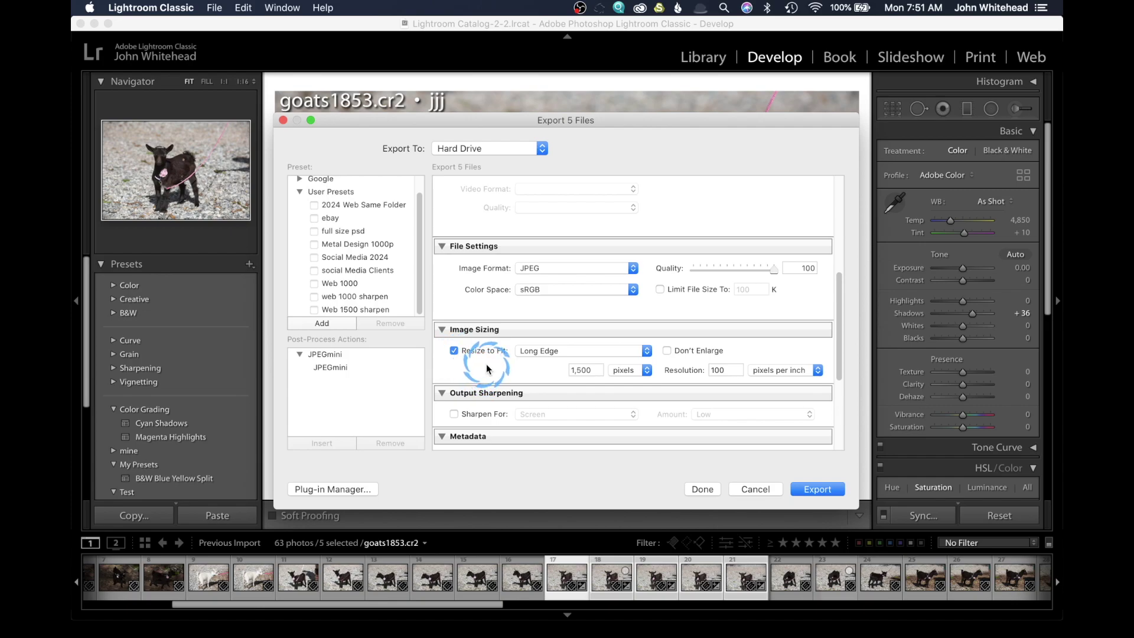
click(503, 354)
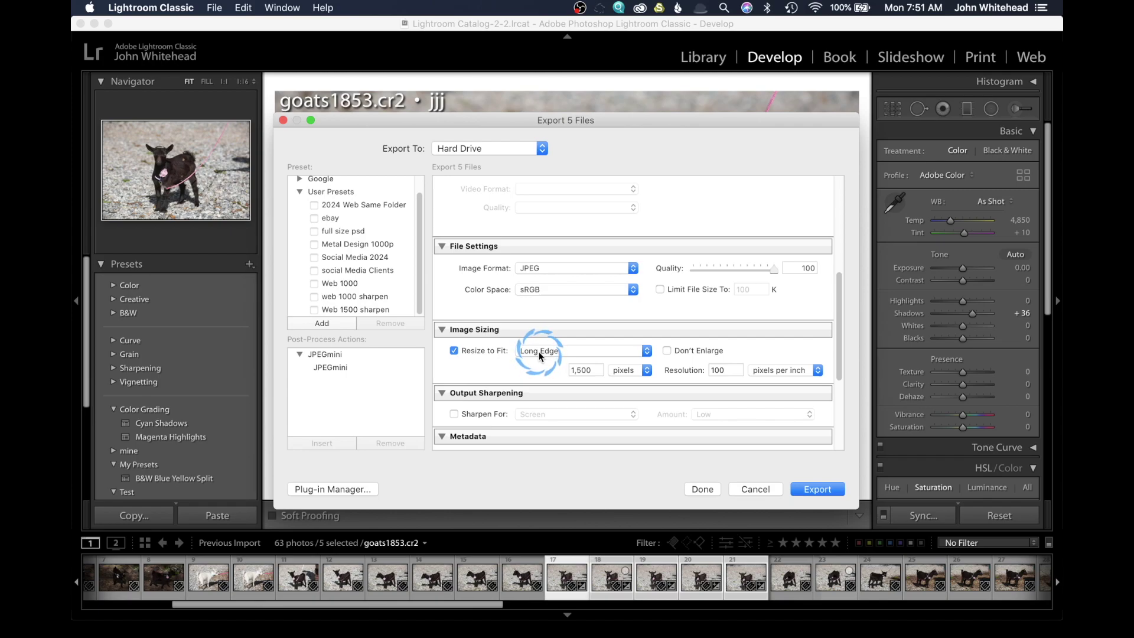
click(539, 351)
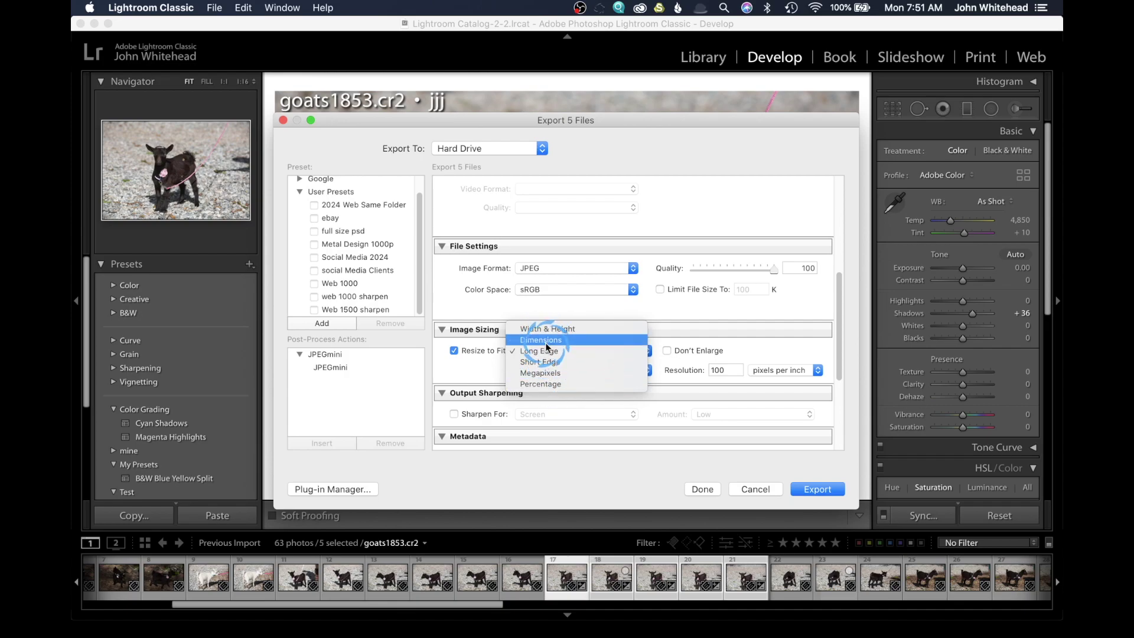
click(547, 352)
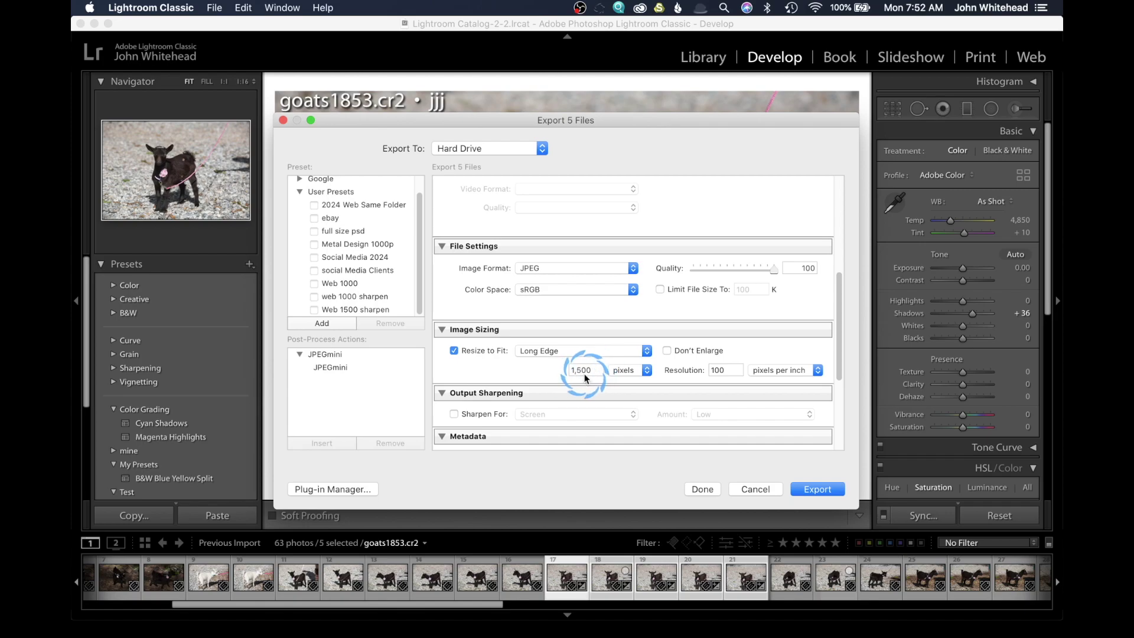
click(640, 377)
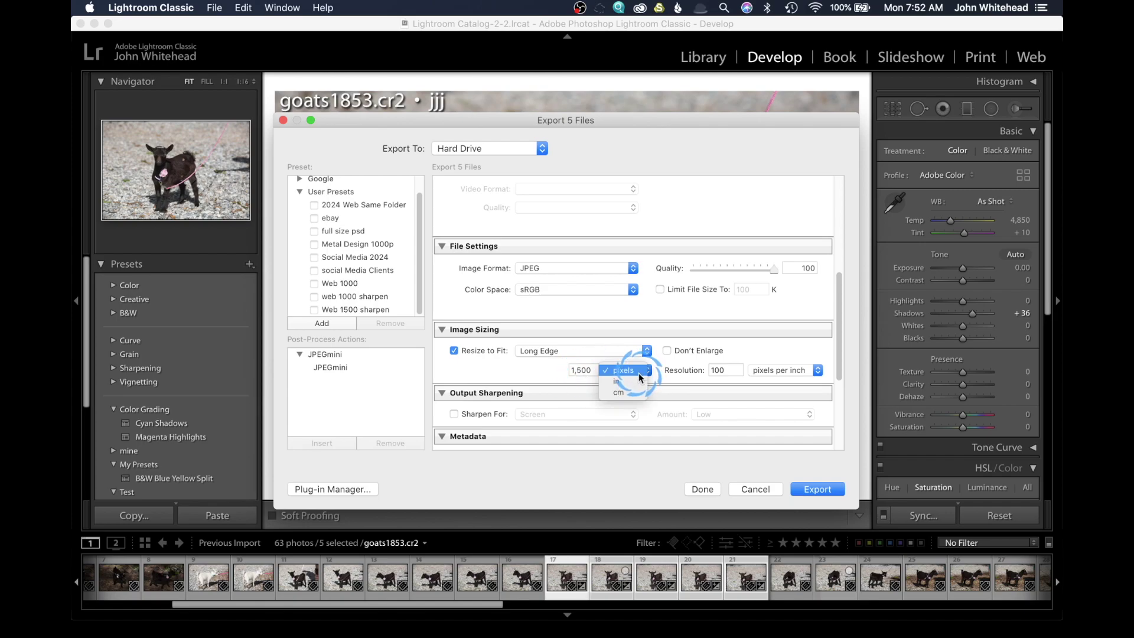
click(639, 374)
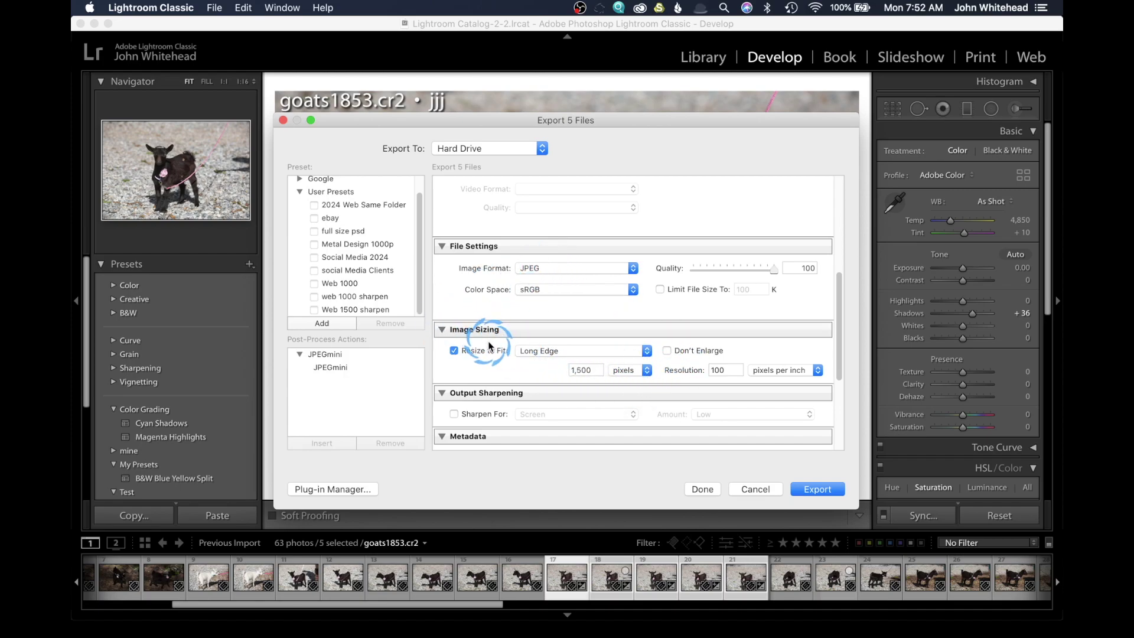
Enable output sharpening for Screen with the amount set to Low.
scroll(492, 343, down, 2)
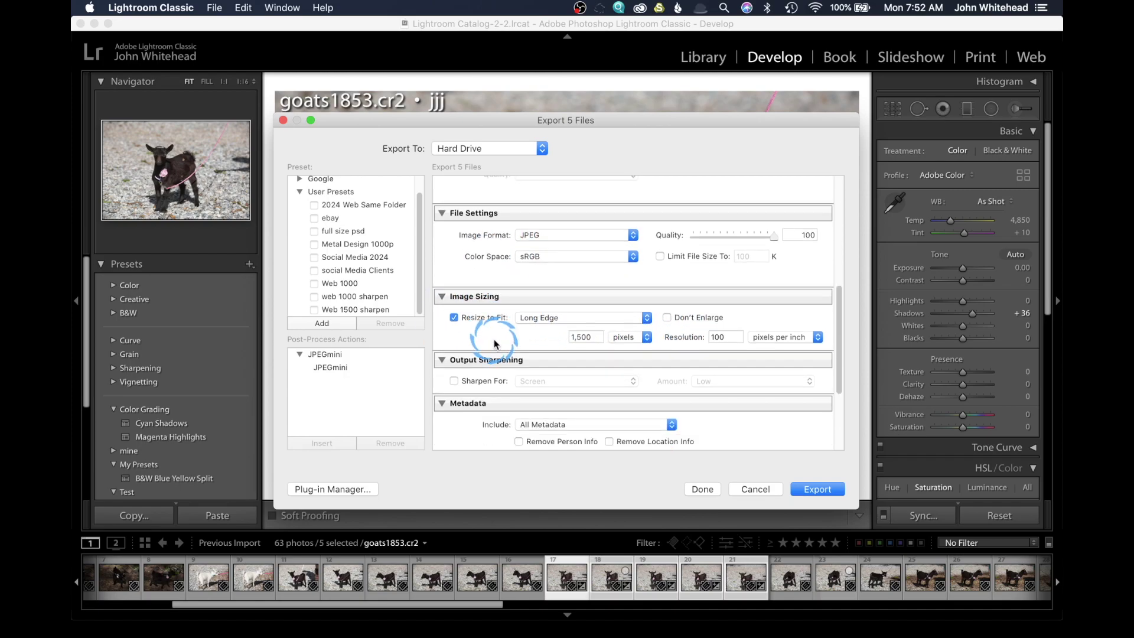
click(454, 381)
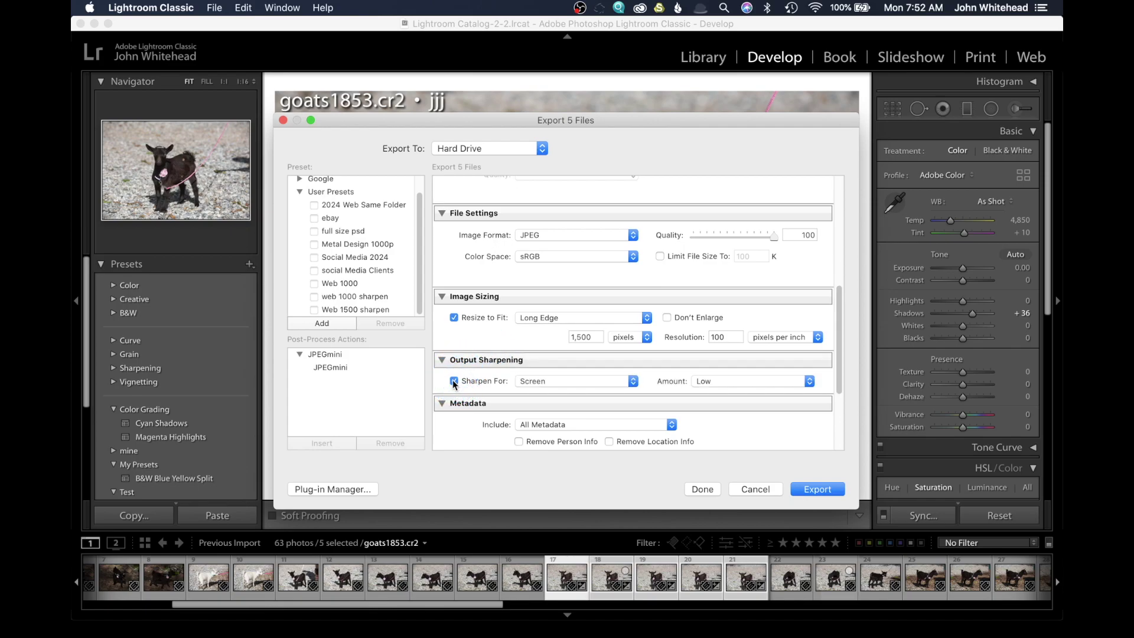
click(595, 383)
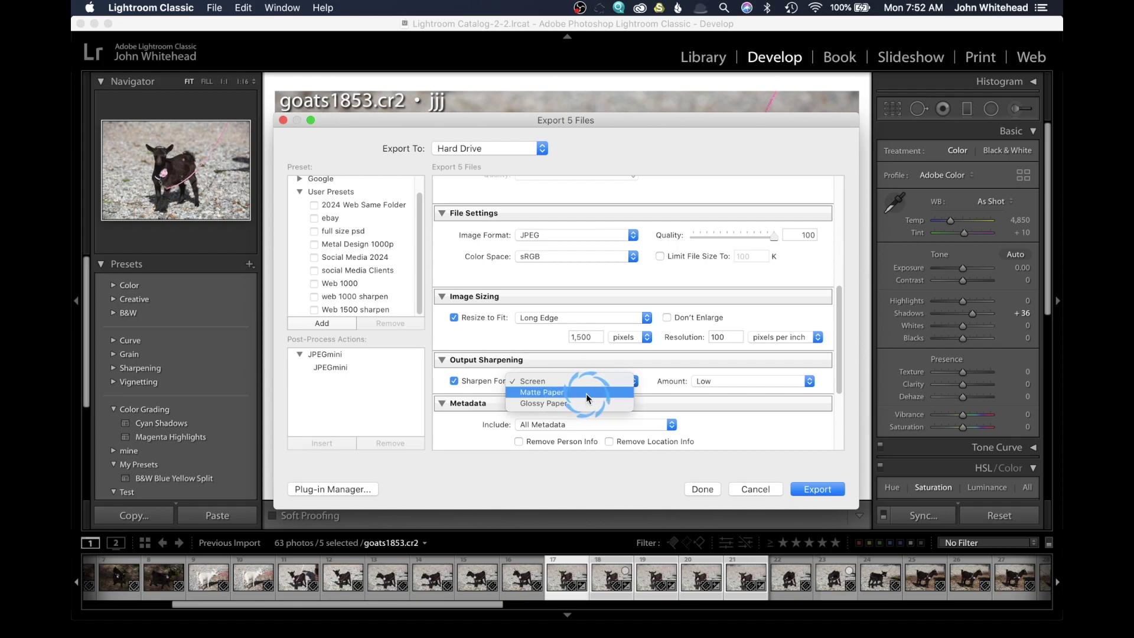
click(586, 383)
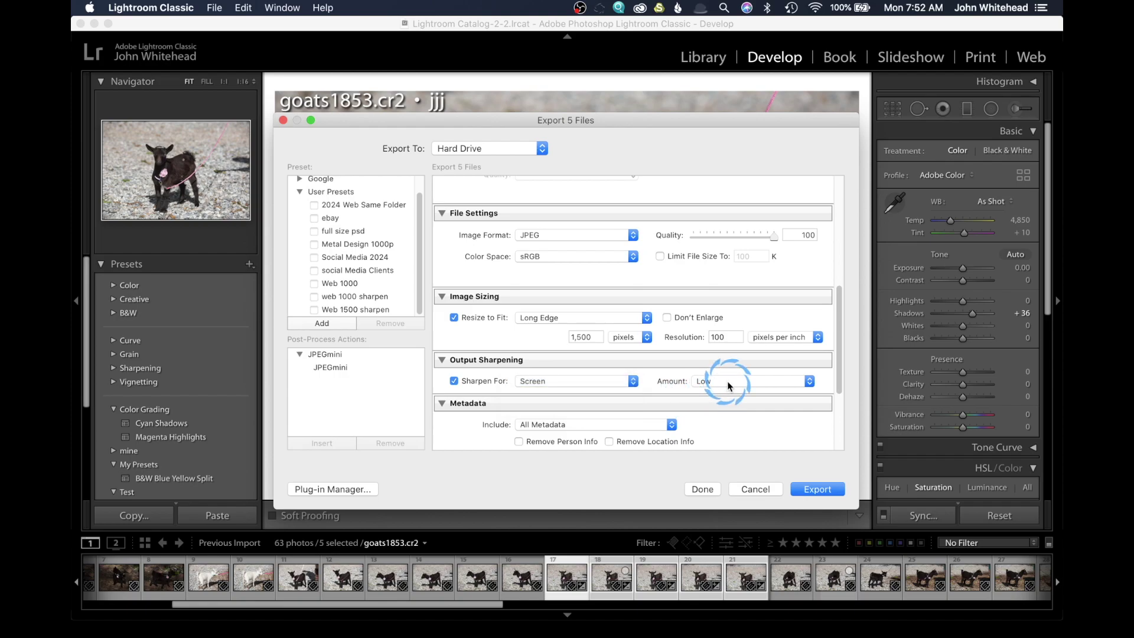
click(728, 381)
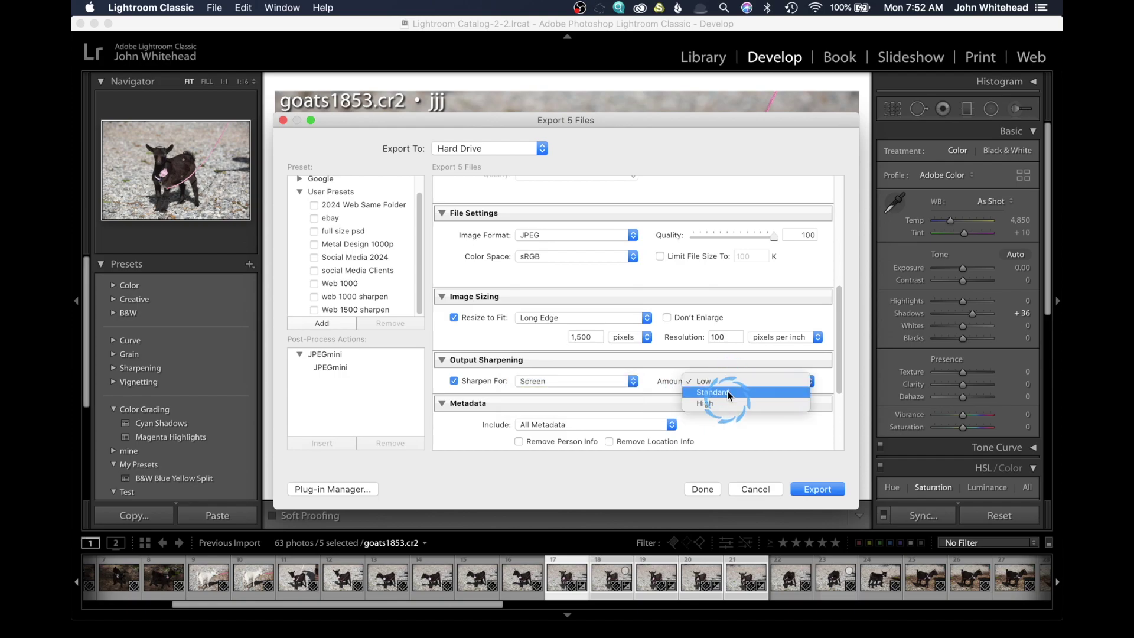
click(725, 381)
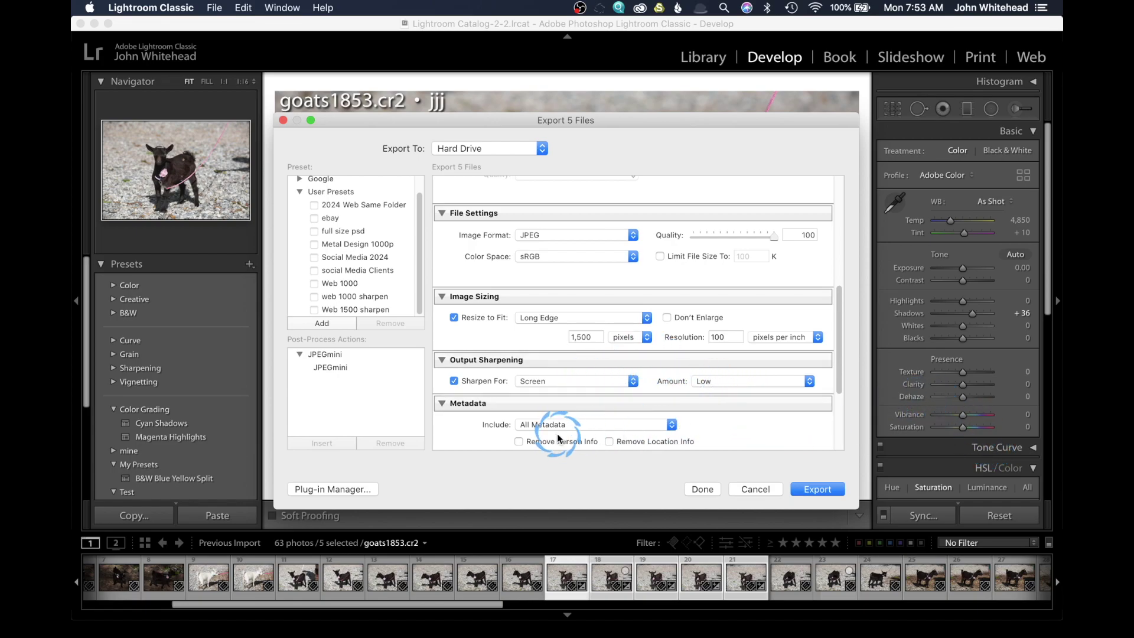
Turn on watermarking for the exported photos using the jwimages watermark.
scroll(557, 433, down, 5)
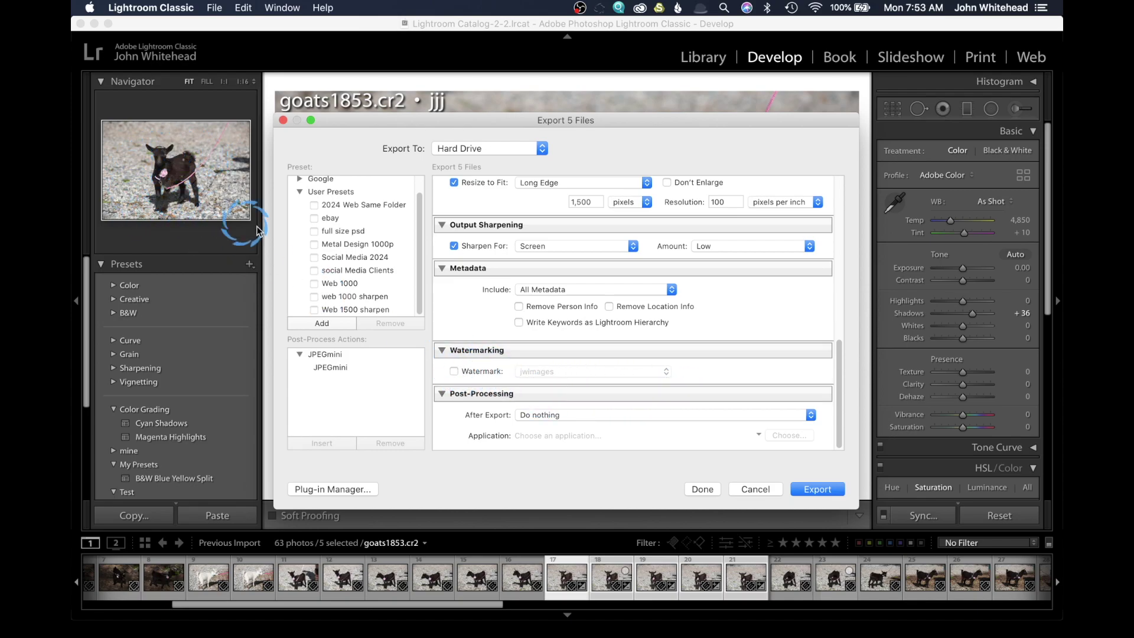
click(453, 374)
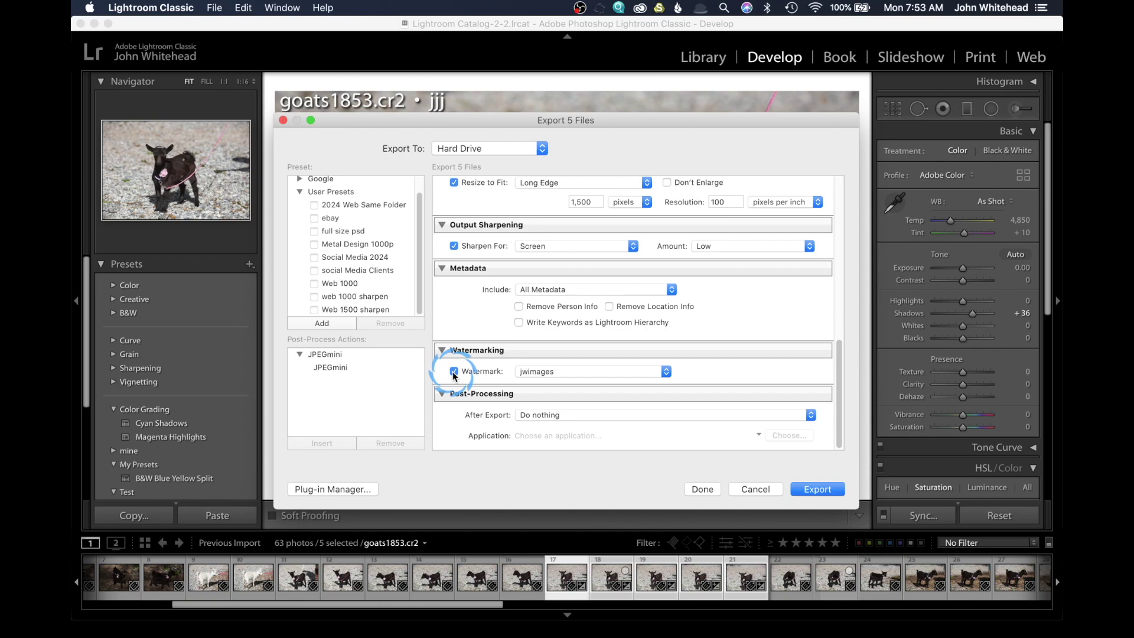
click(550, 372)
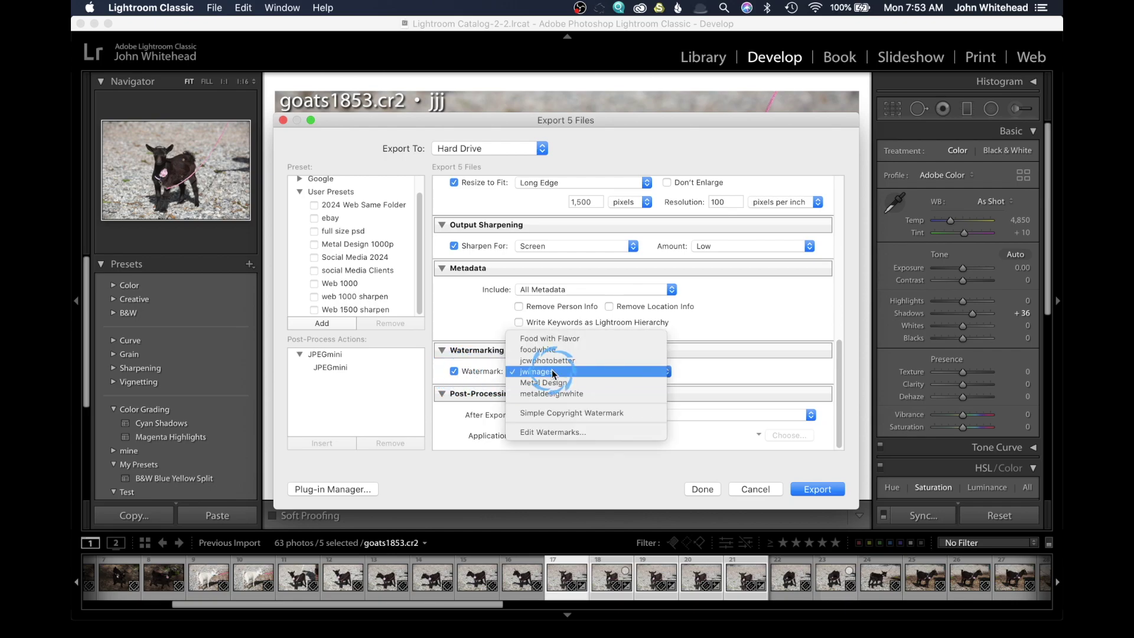
Edit the jwimages watermark to try the text style, anchored at the photo's center with a proportional size of 42.
click(562, 434)
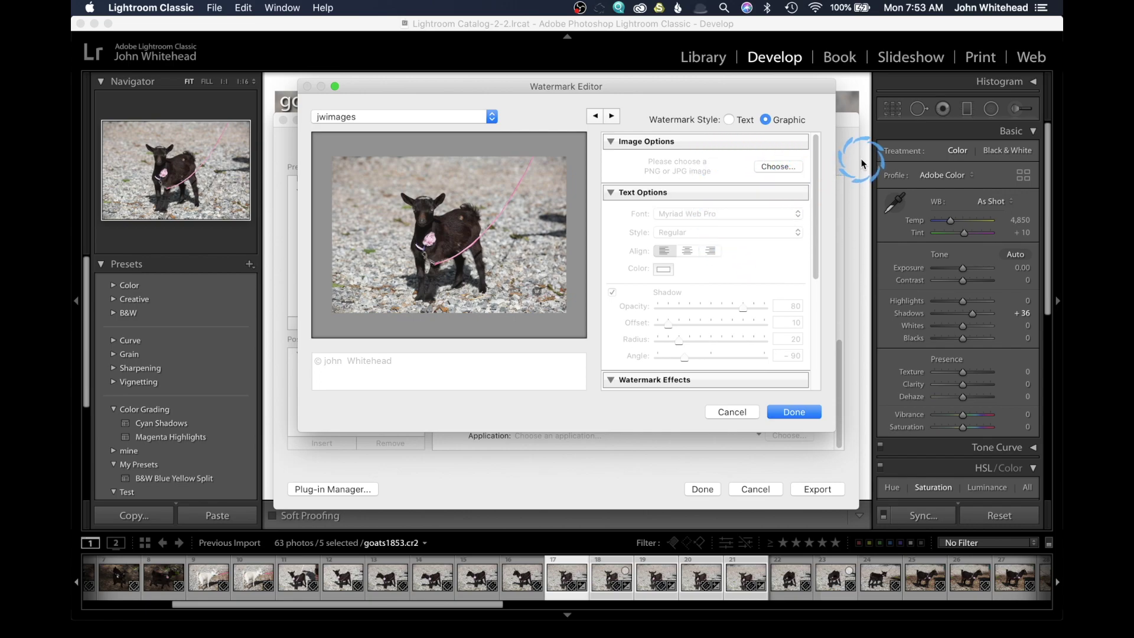
click(728, 119)
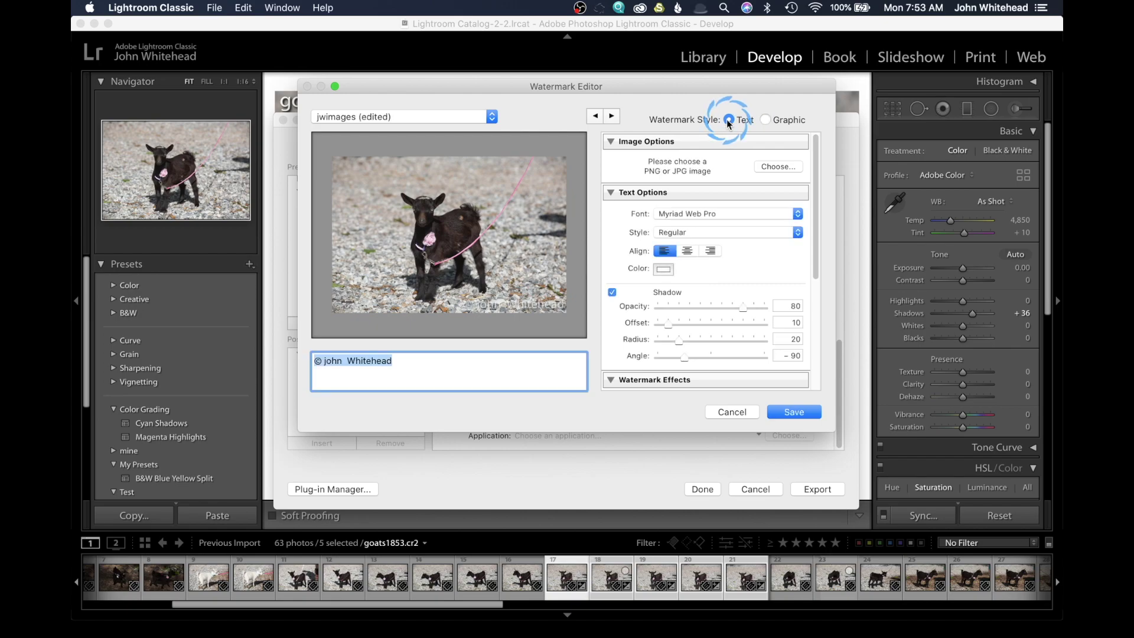
click(485, 309)
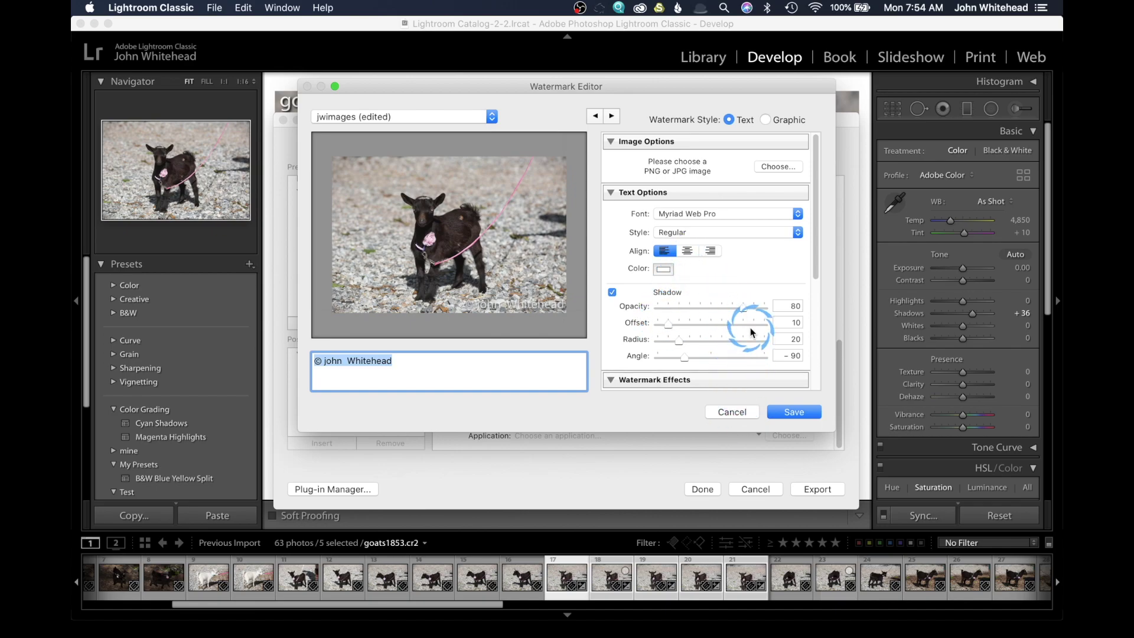
scroll(767, 255, down, 10)
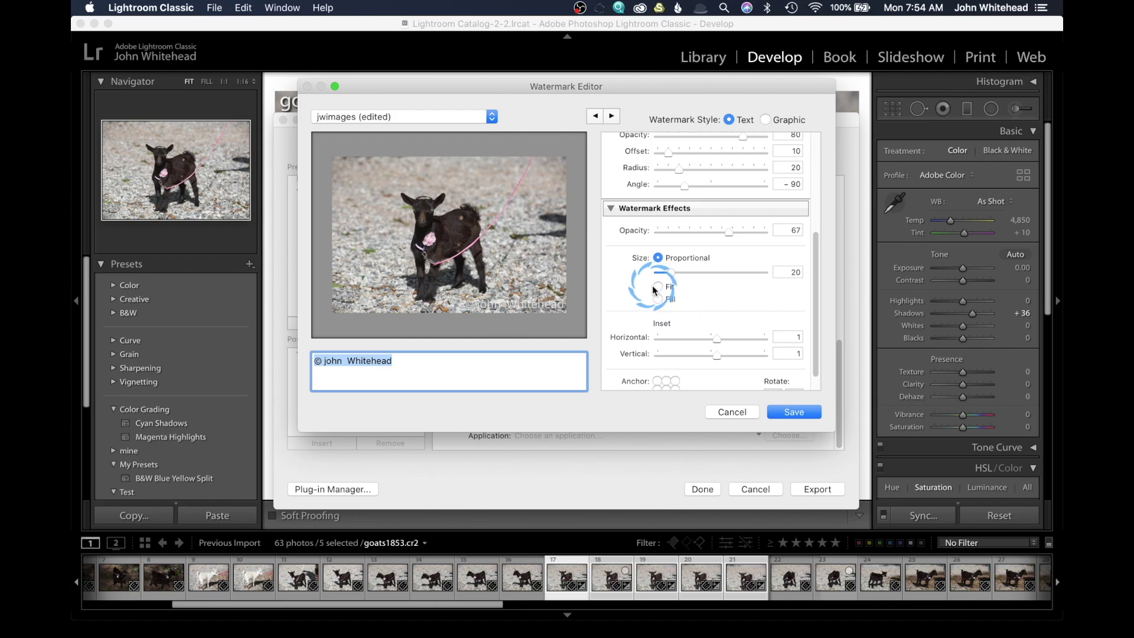
scroll(763, 297, down, 2)
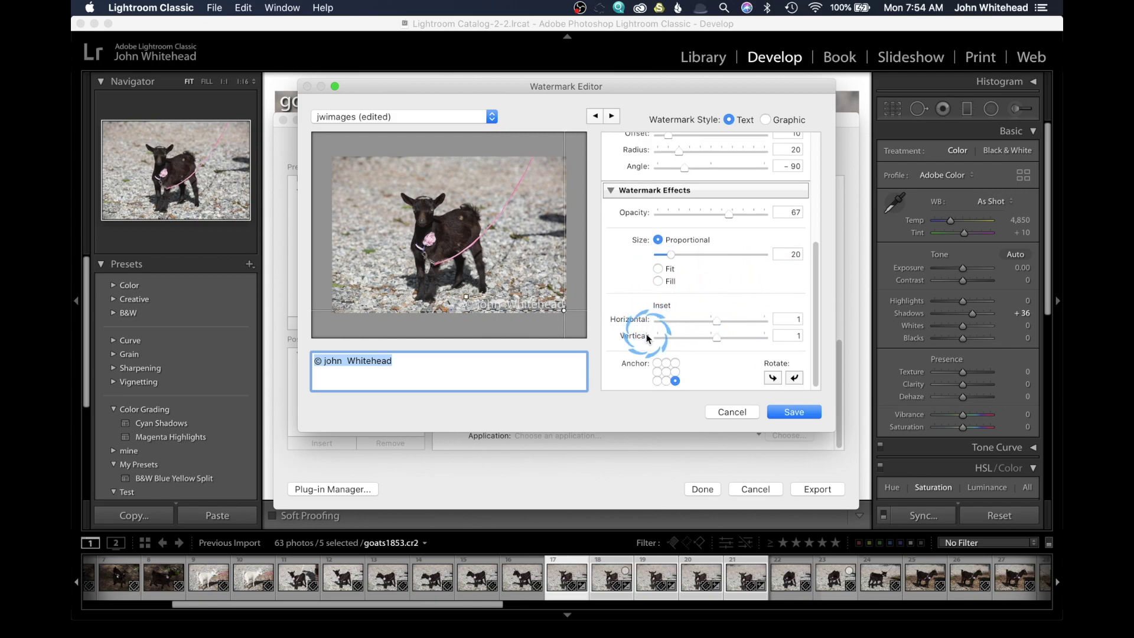
click(667, 372)
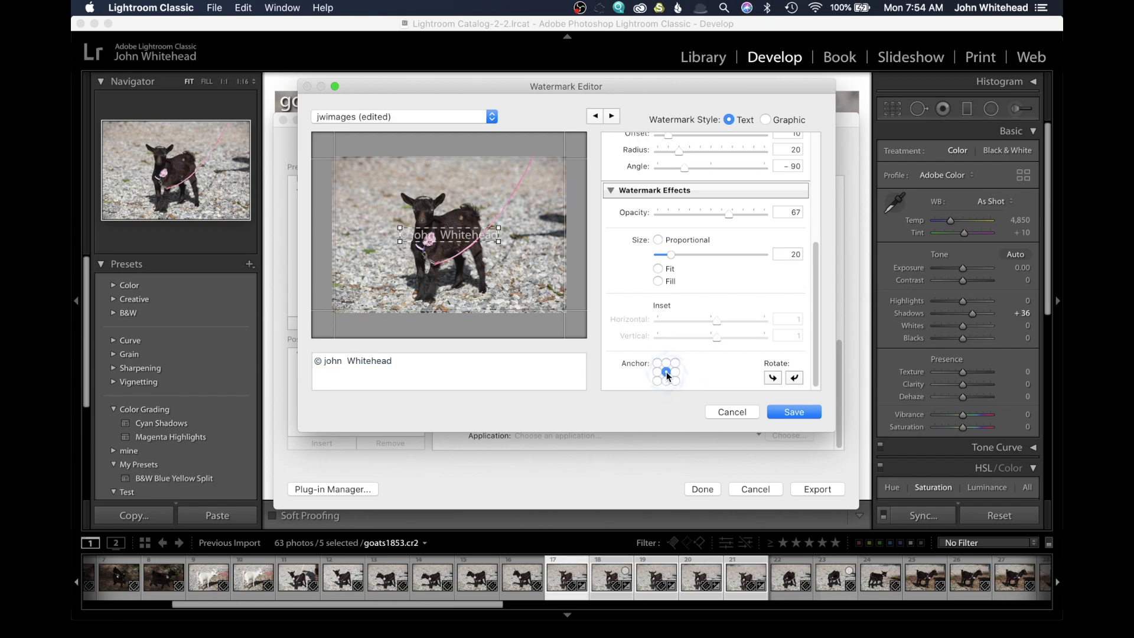
click(687, 255)
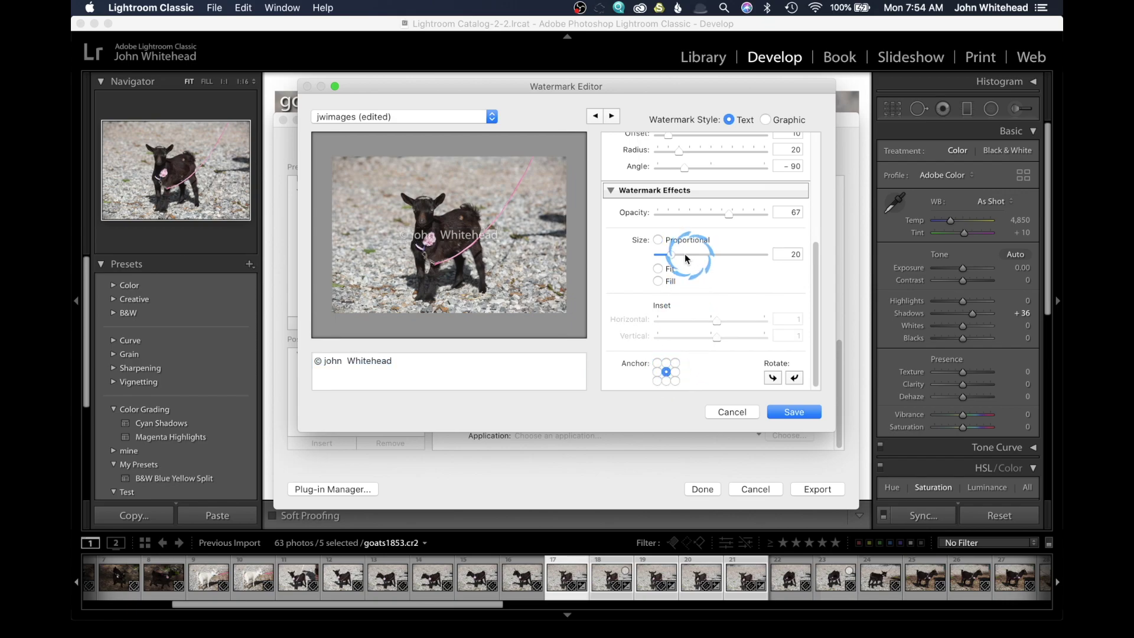
drag(688, 260, 685, 255)
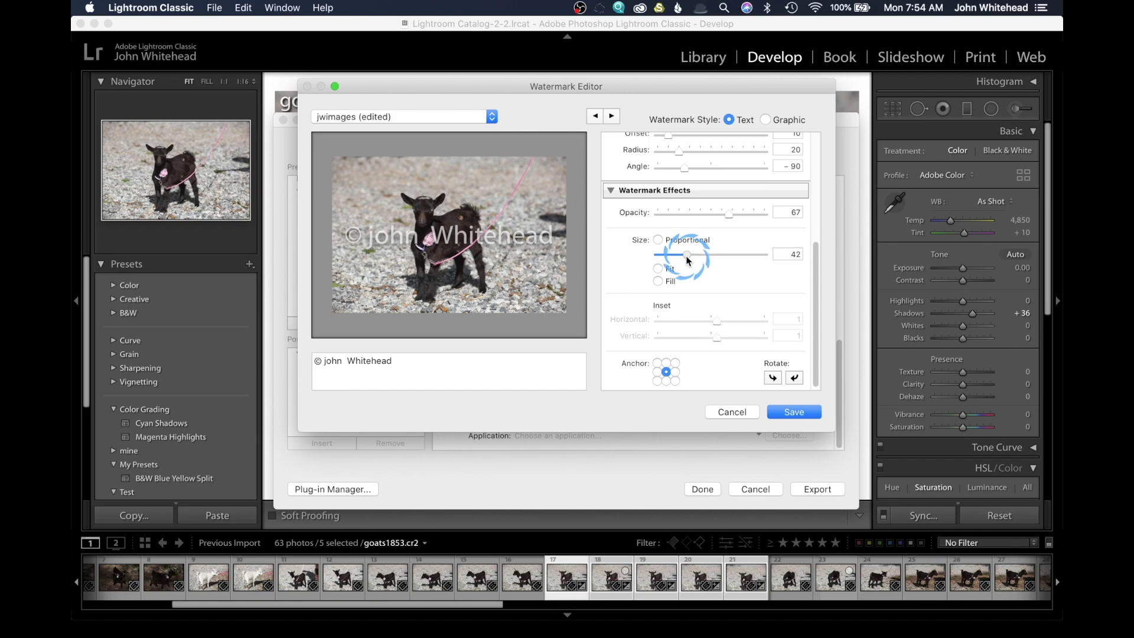
Try the graphic watermark style anchored at the photo's lower-right corner with size 29, and close the watermark editor without saving.
click(764, 120)
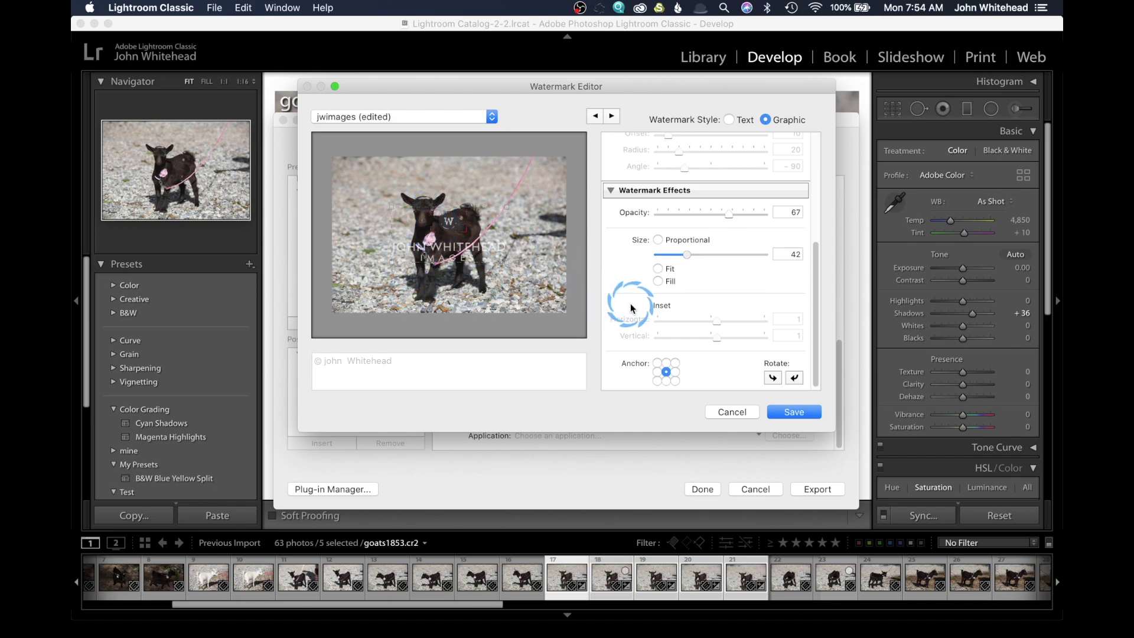
scroll(718, 306, up, 5)
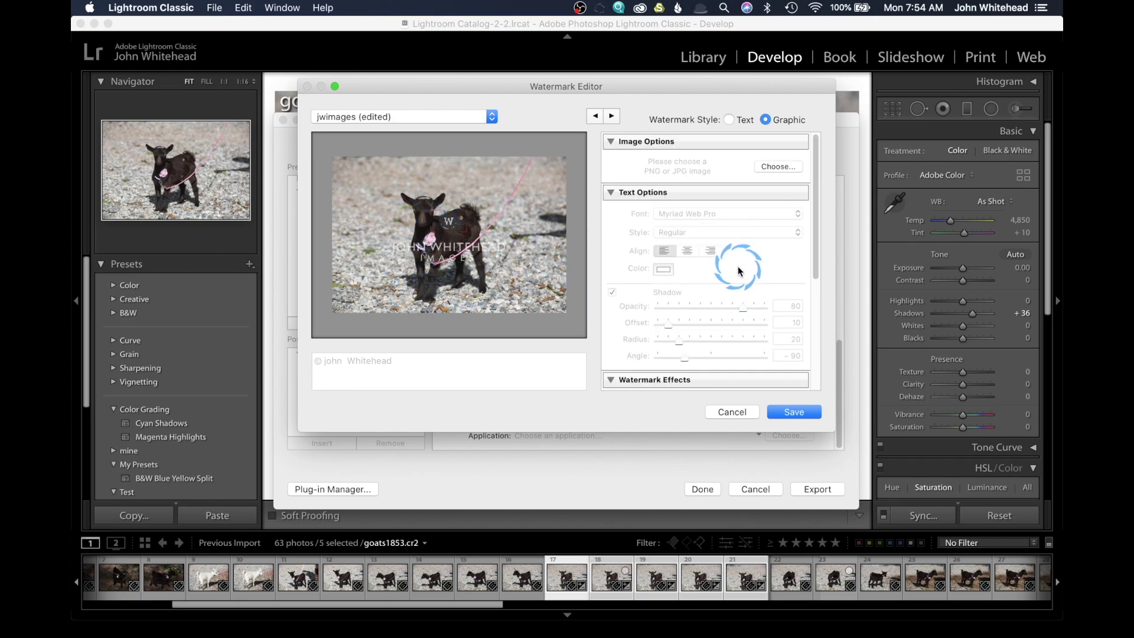
scroll(709, 231, down, 5)
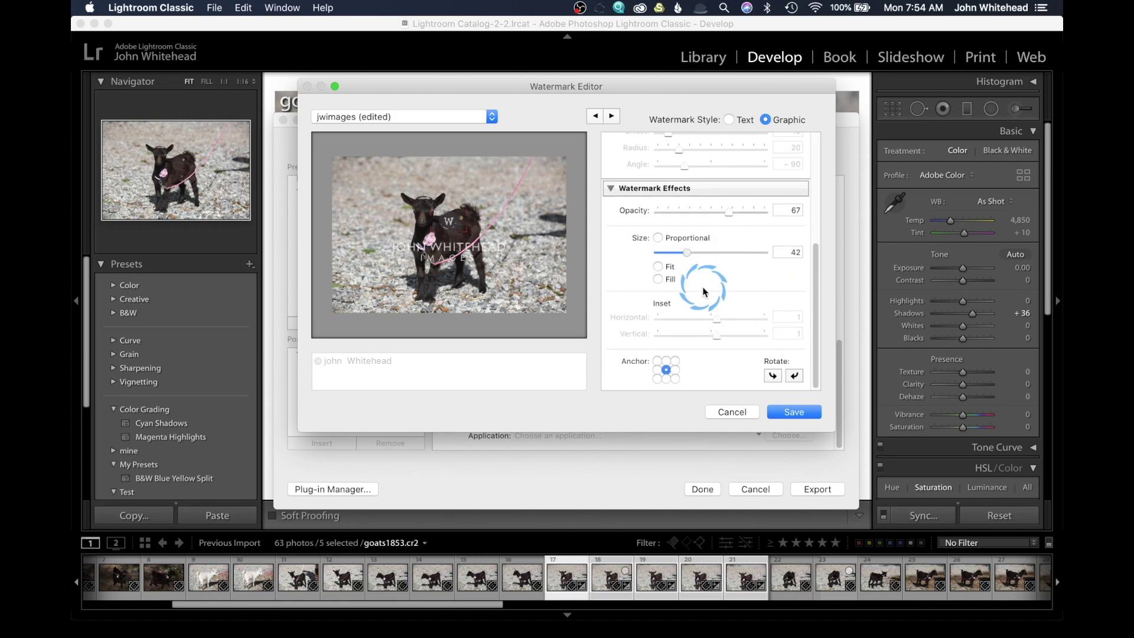
click(675, 379)
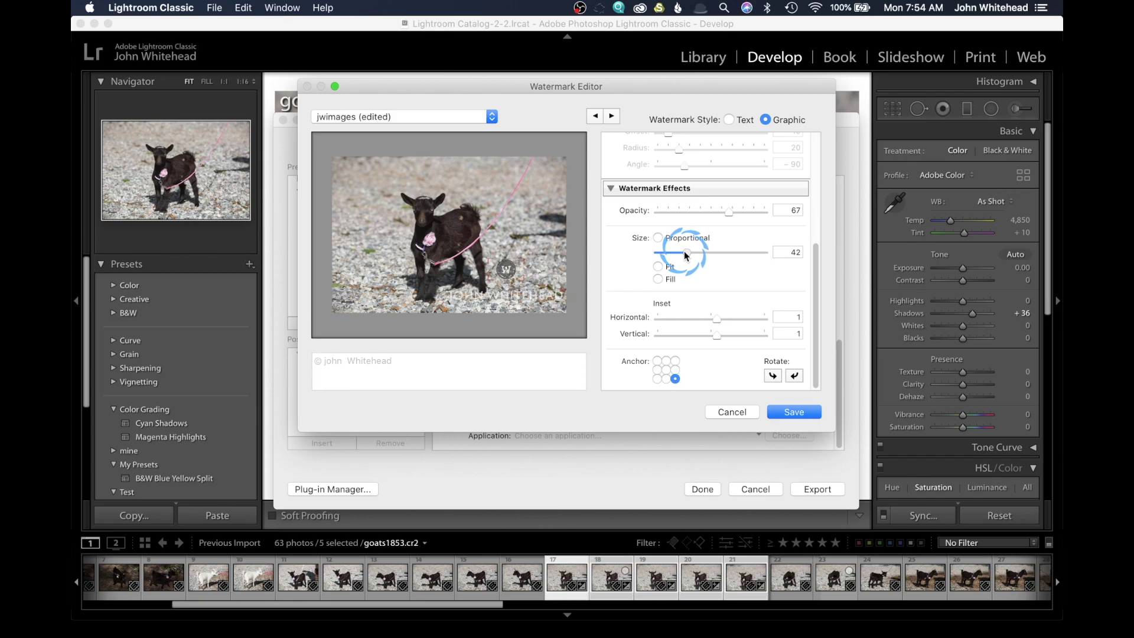
drag(684, 251, 676, 253)
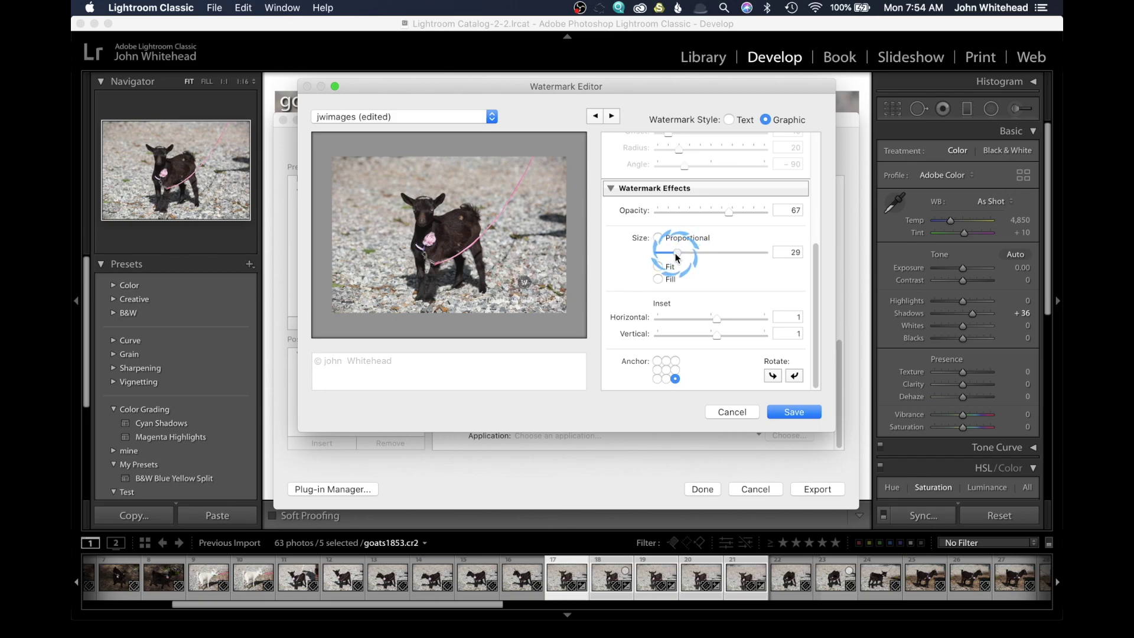
click(549, 331)
drag(549, 331, 532, 322)
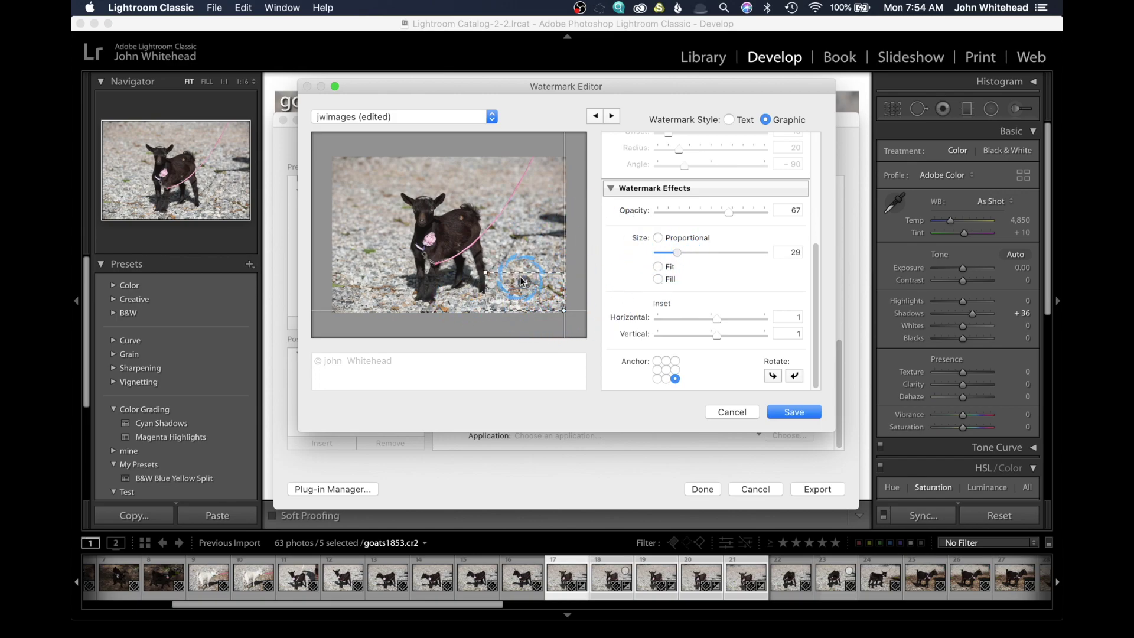
drag(520, 277, 482, 263)
scroll(753, 311, up, 5)
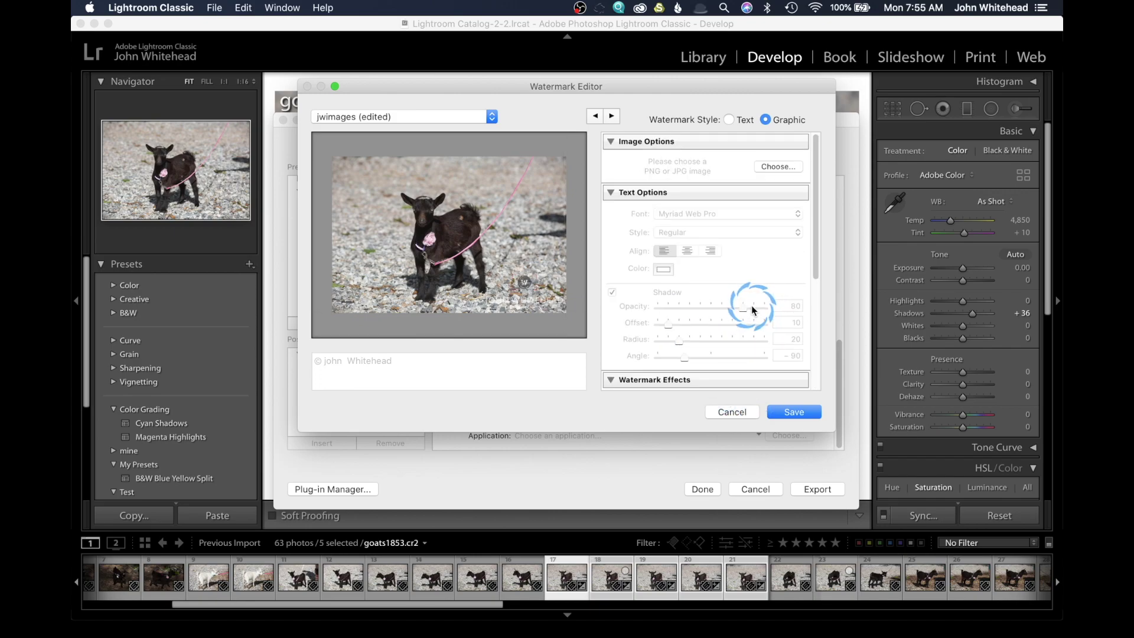
click(793, 412)
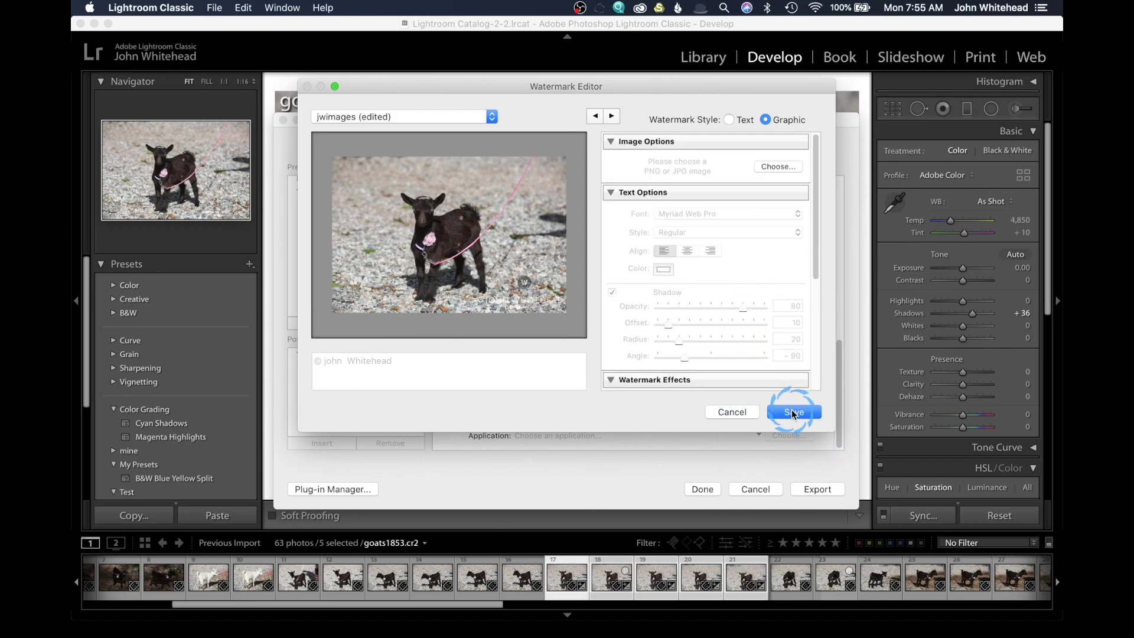
drag(414, 116, 502, 68)
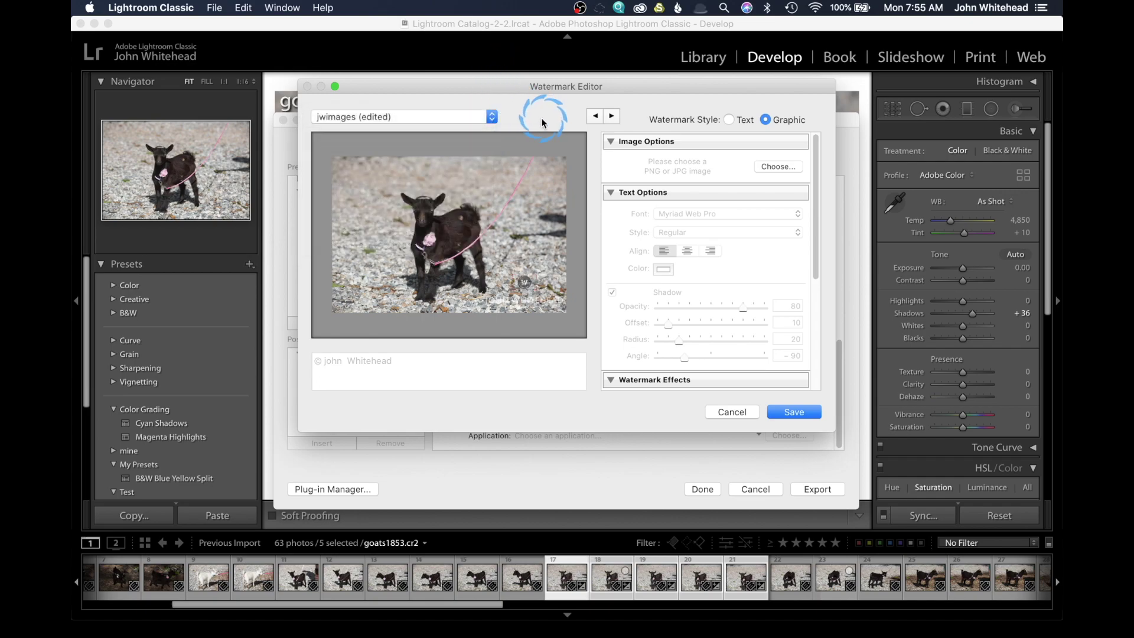
drag(846, 425, 742, 410)
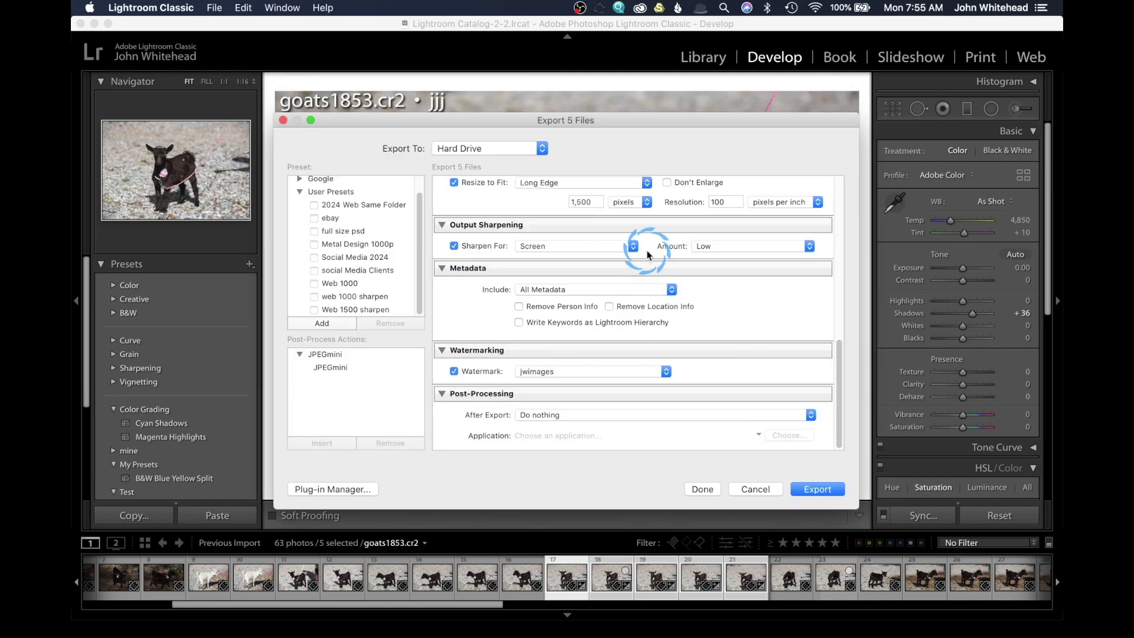
Keep the after-export action set to Do nothing.
click(566, 417)
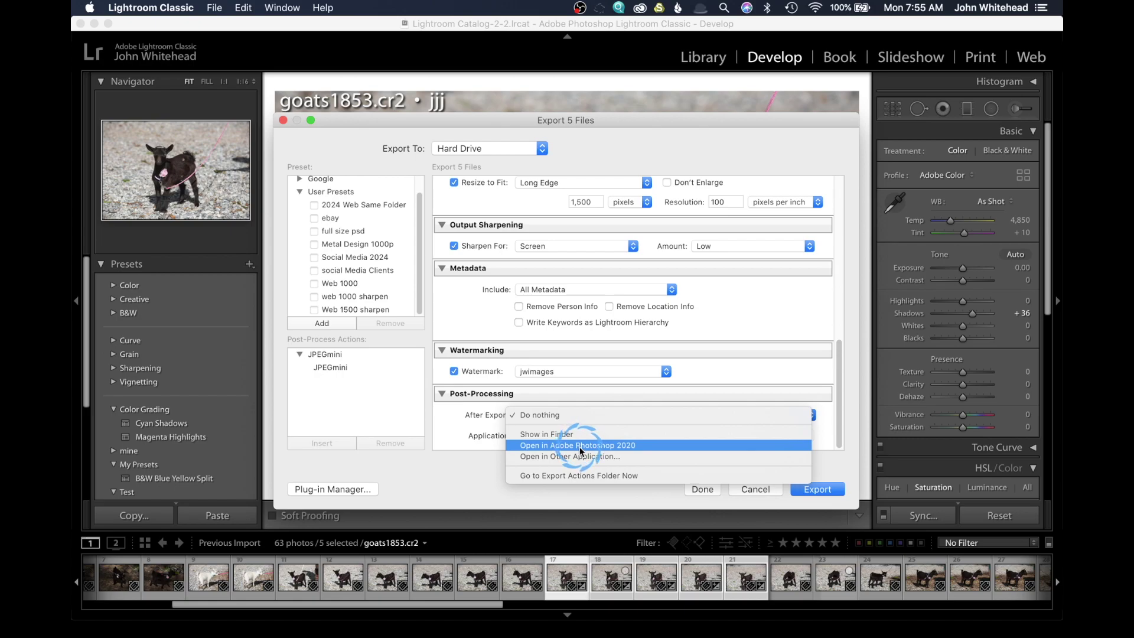
click(576, 419)
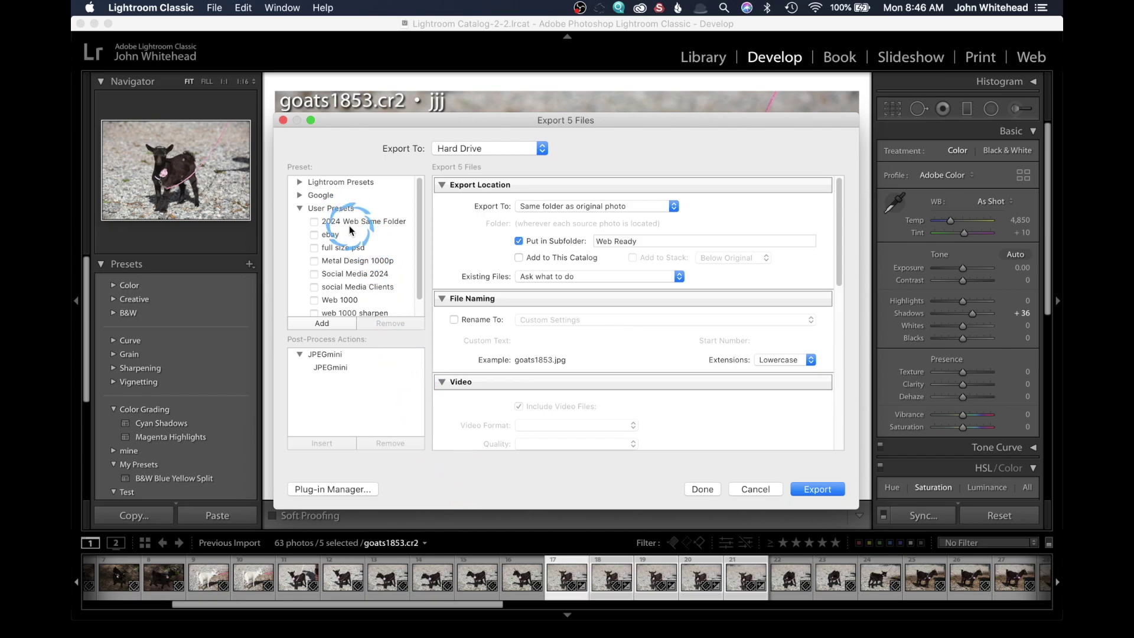
click(322, 324)
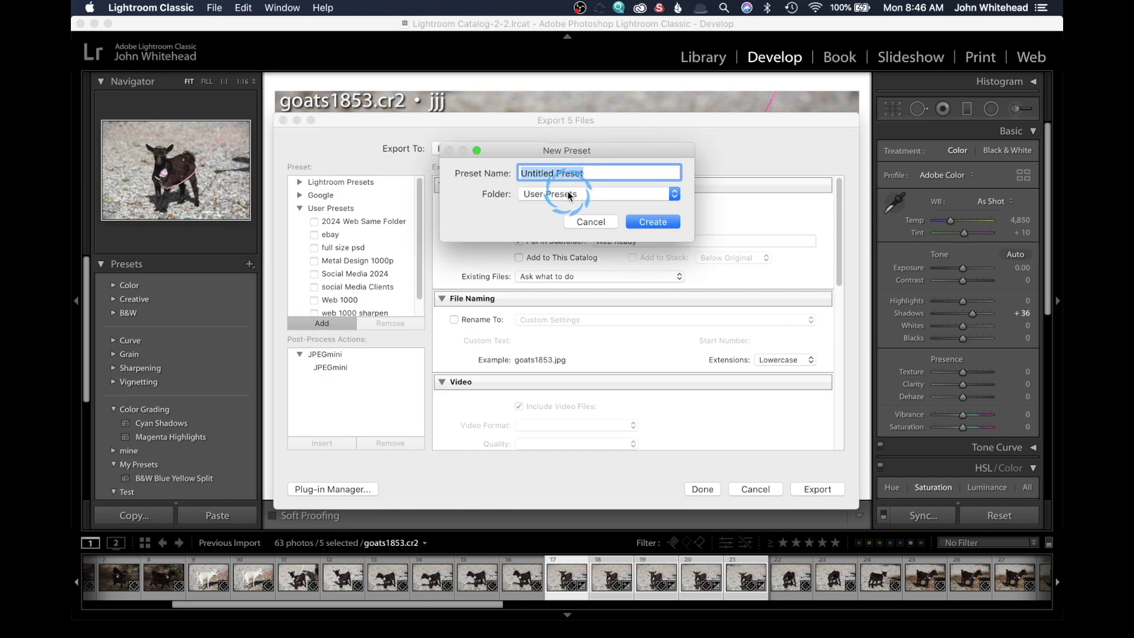
click(568, 192)
click(569, 193)
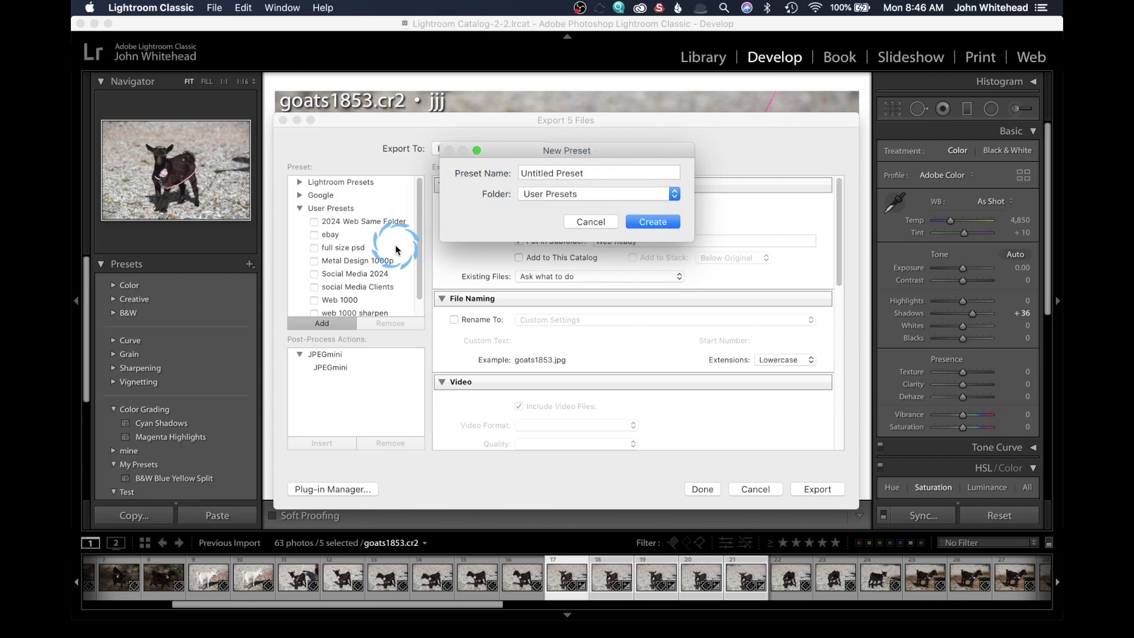
click(594, 222)
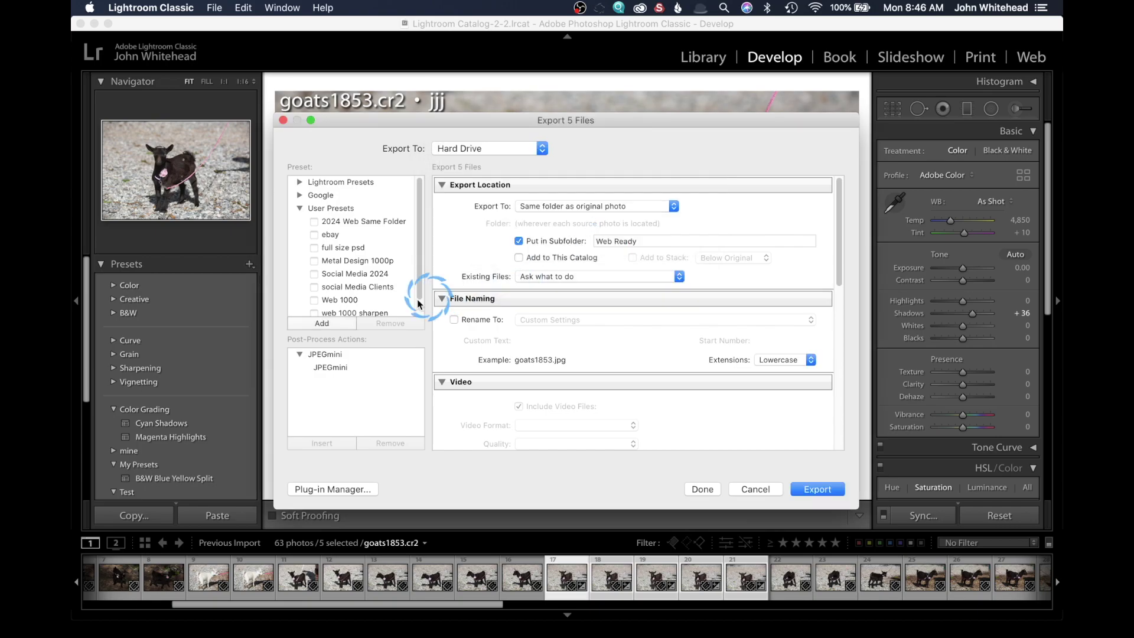
Close the export settings without exporting and look through the Lightroom and user presets available for Export with Preset.
click(703, 490)
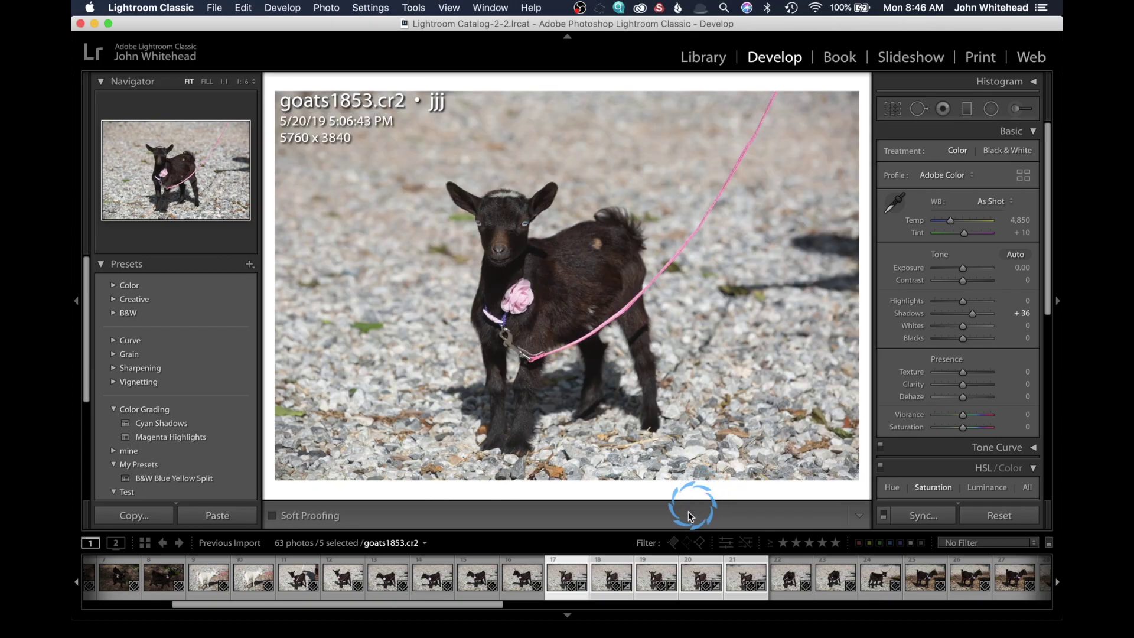
click(211, 7)
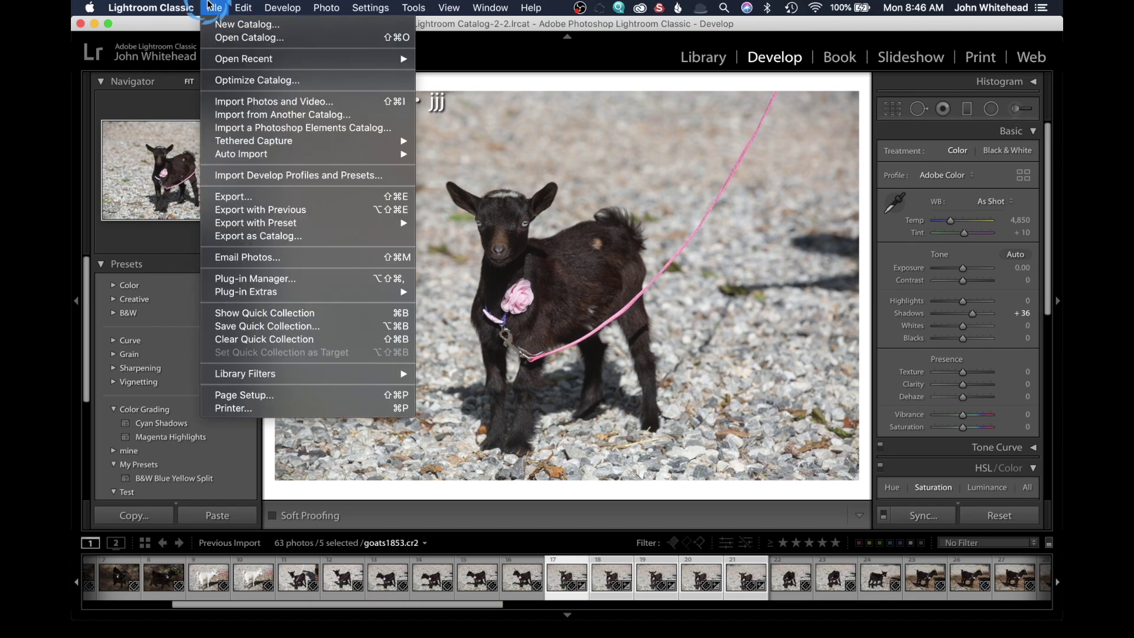
mouse_move(355, 223)
click(488, 261)
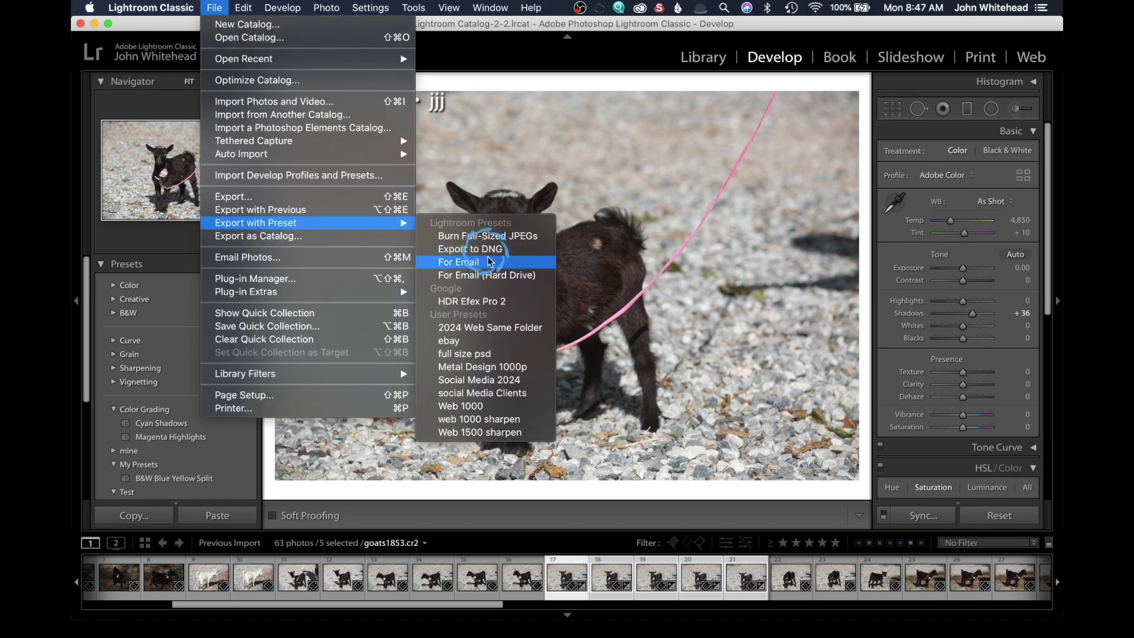
drag(488, 261, 535, 435)
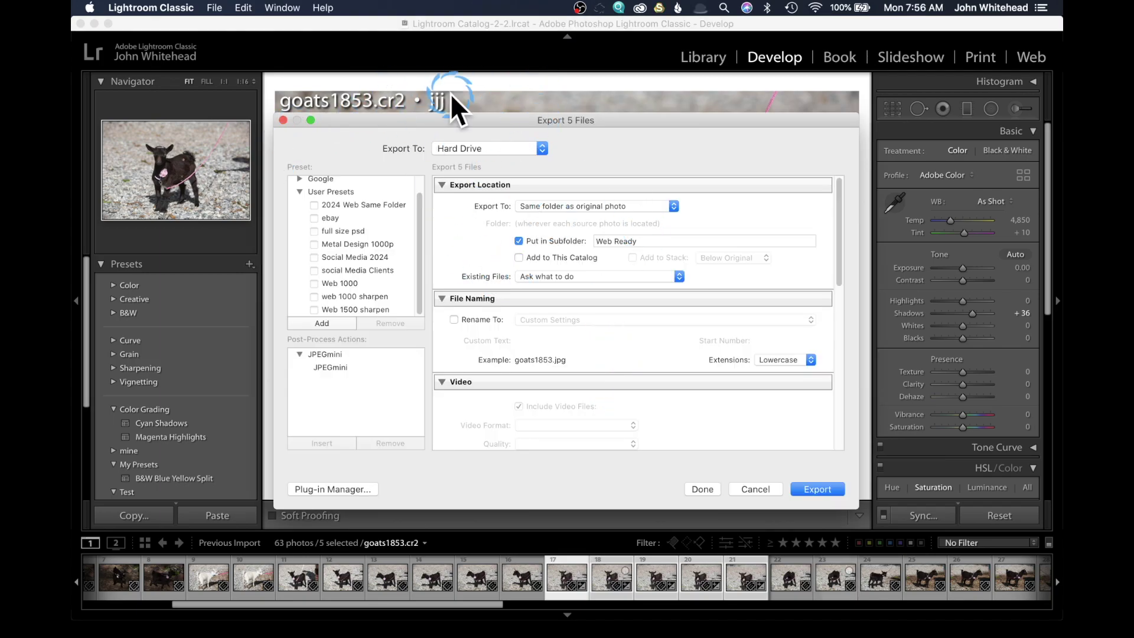
Export the five selected photos with the configured settings.
click(826, 491)
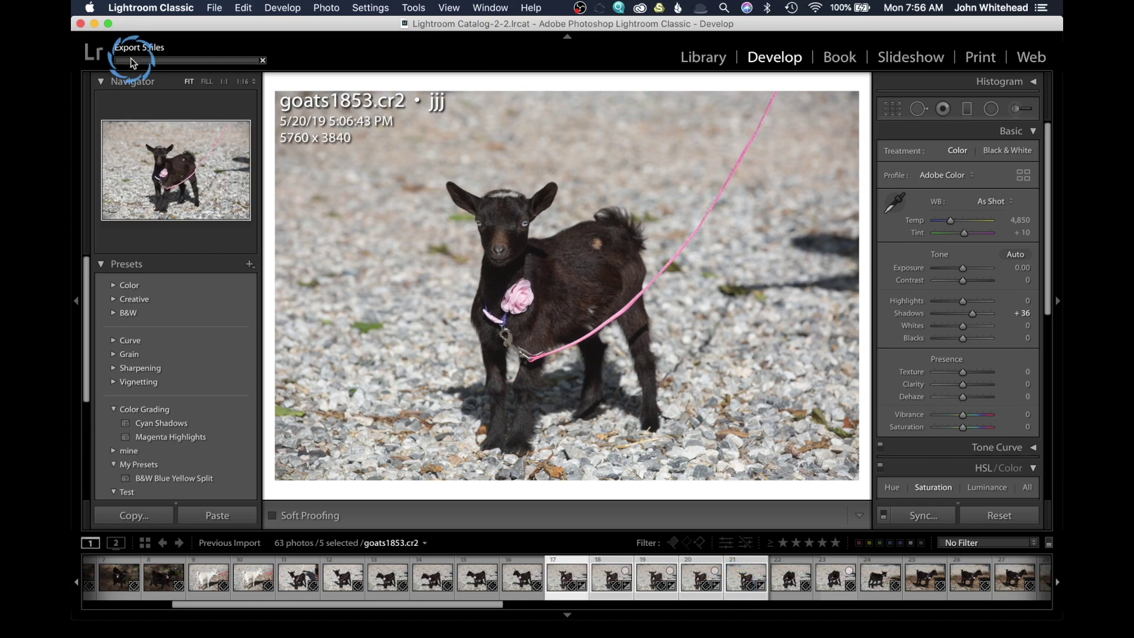
click(147, 81)
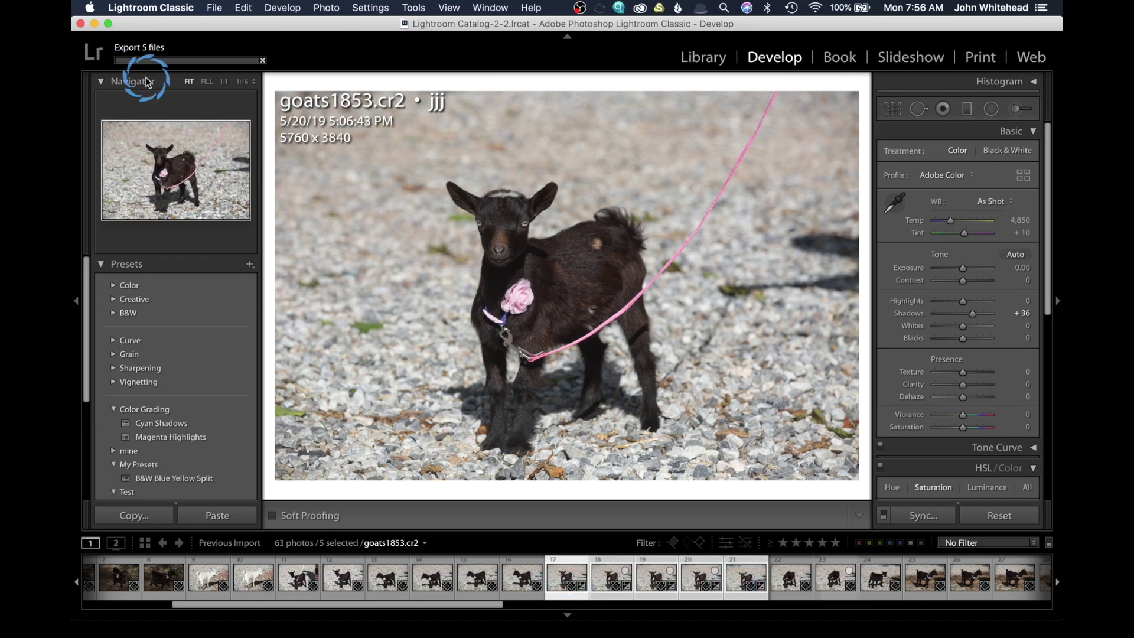
click(676, 281)
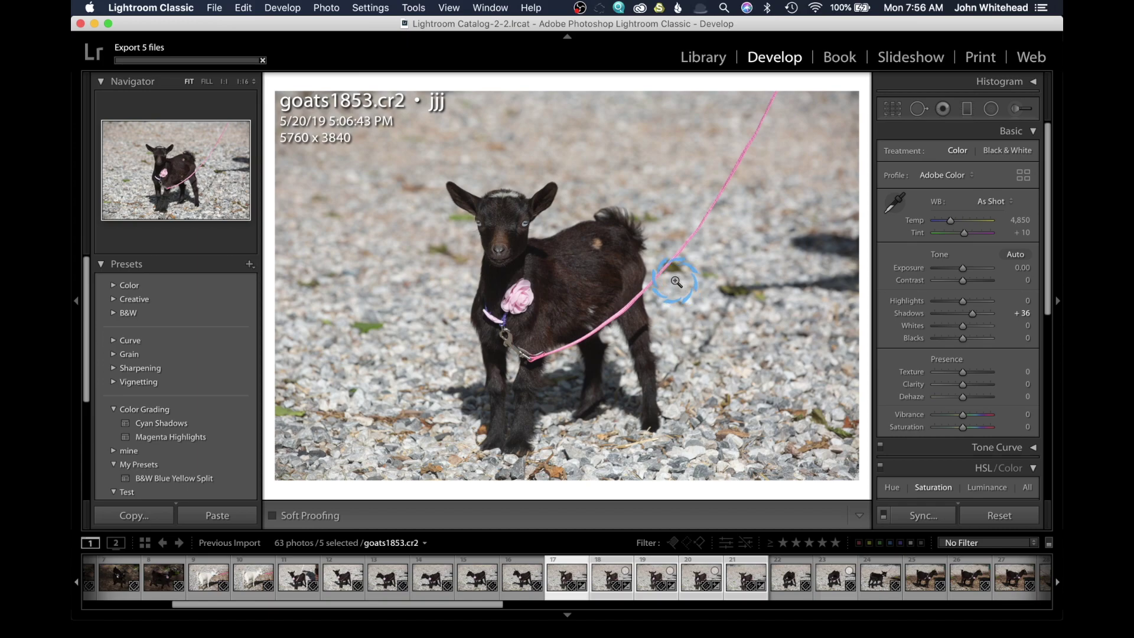
click(274, 53)
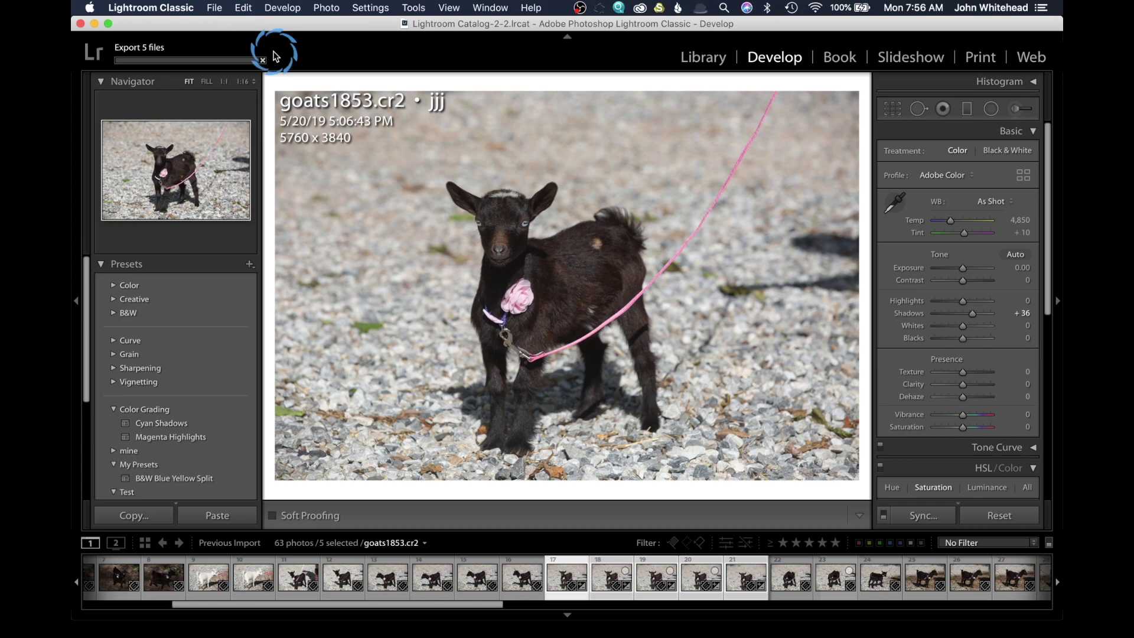